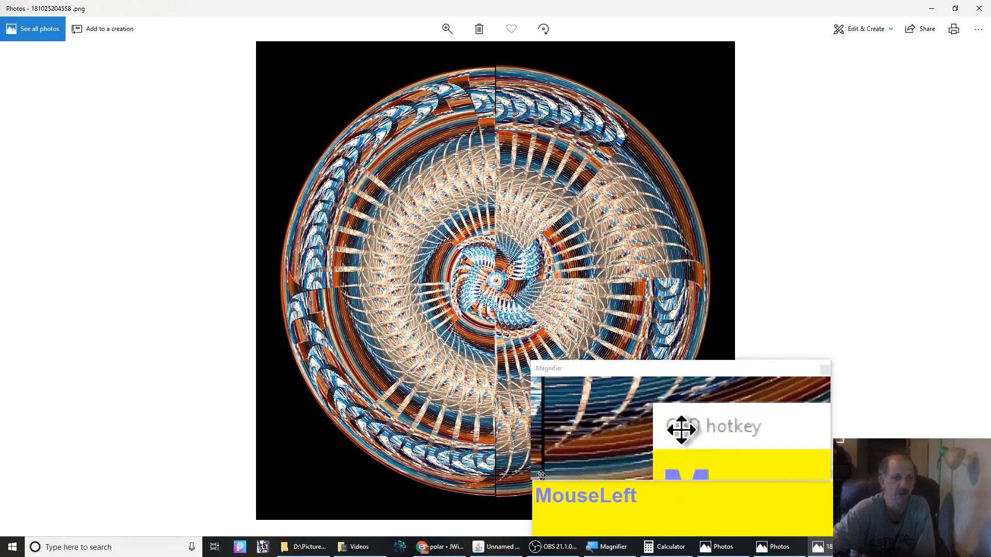
Step: Switch to the browser and read the JWildfire Sanctuary article on the Polar variation, including its rectangular and polar coordinate grids
left_click(428, 550)
left_click(77, 27)
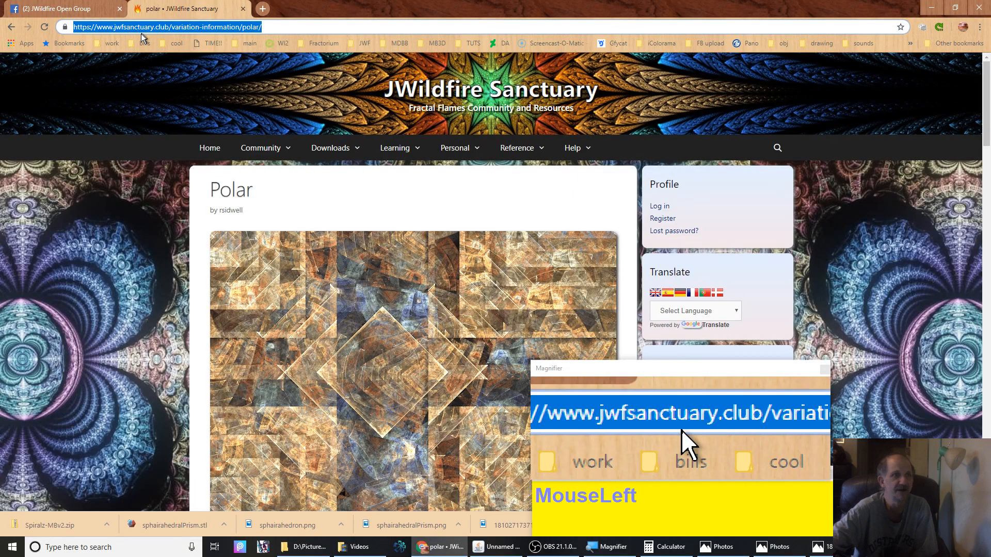
scroll(138, 259, "down", 5)
scroll(138, 259, "up", 5)
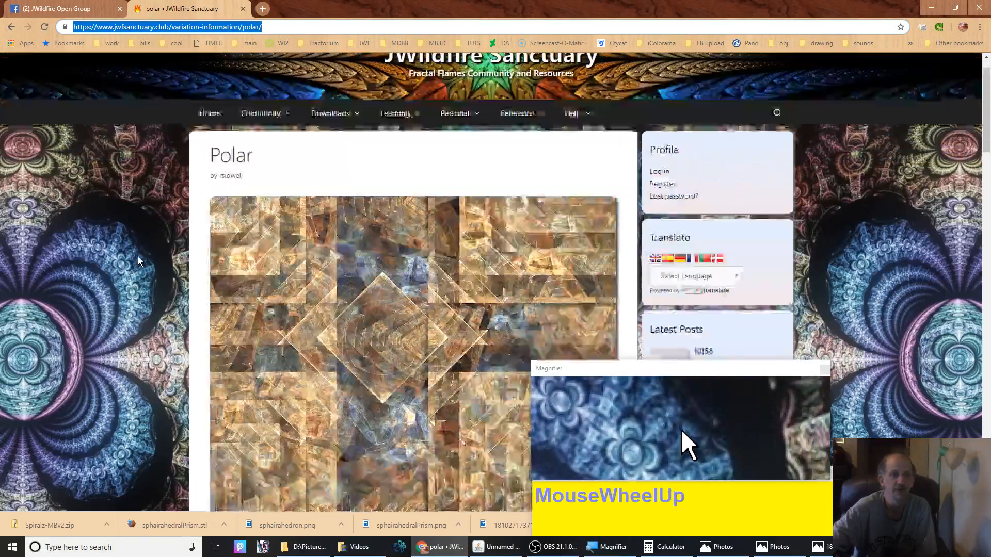
scroll(138, 257, "down", 6)
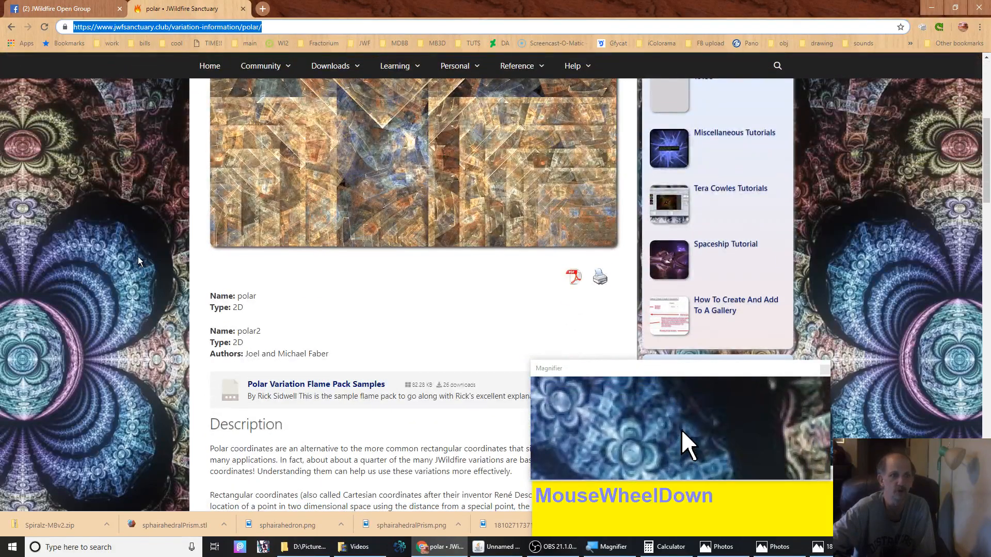
scroll(138, 256, "down", 3)
scroll(138, 256, "up", 6)
scroll(138, 256, "down", 6)
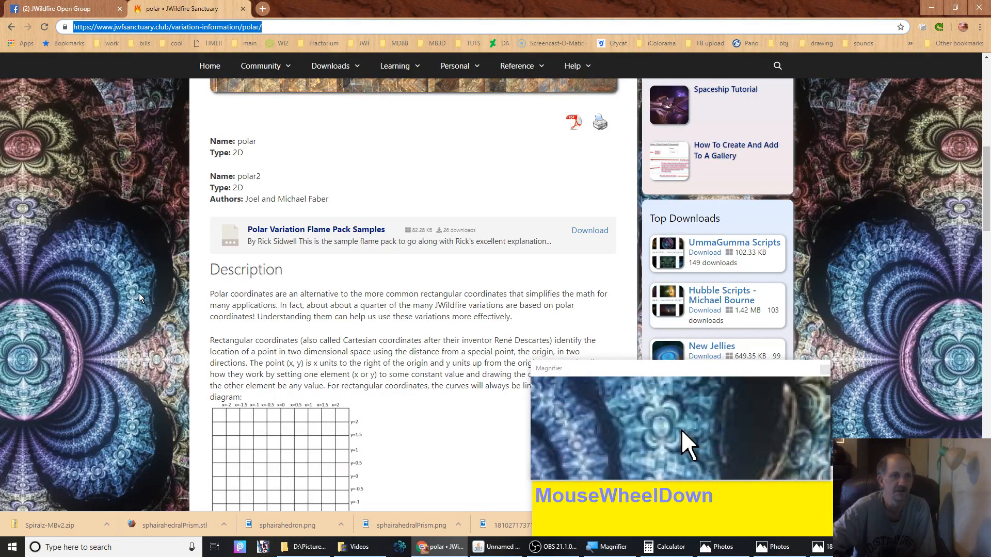
scroll(139, 298, "down", 1)
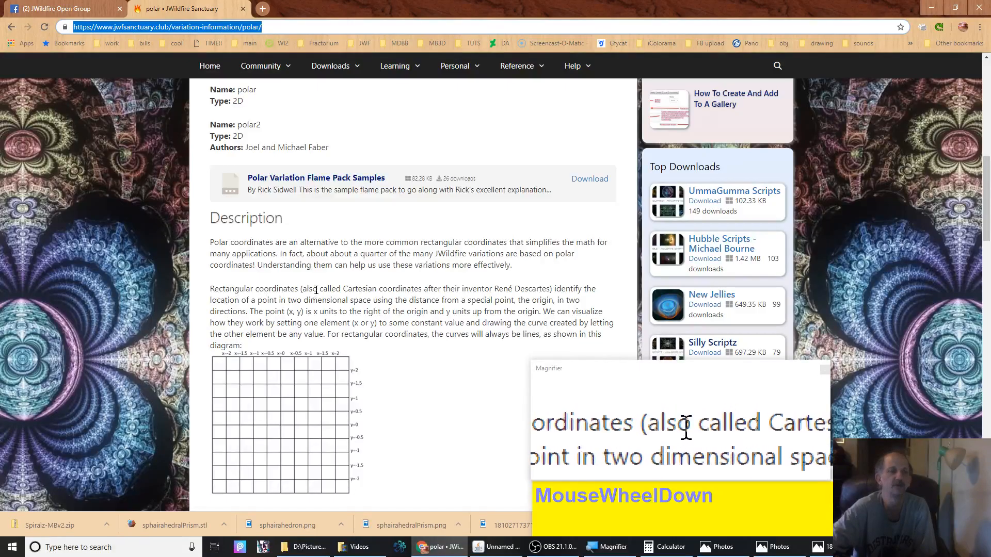
scroll(320, 286, "down", 5)
scroll(320, 287, "down", 5)
scroll(319, 280, "up", 9)
scroll(318, 273, "down", 8)
scroll(318, 272, "down", 9)
scroll(318, 273, "up", 12)
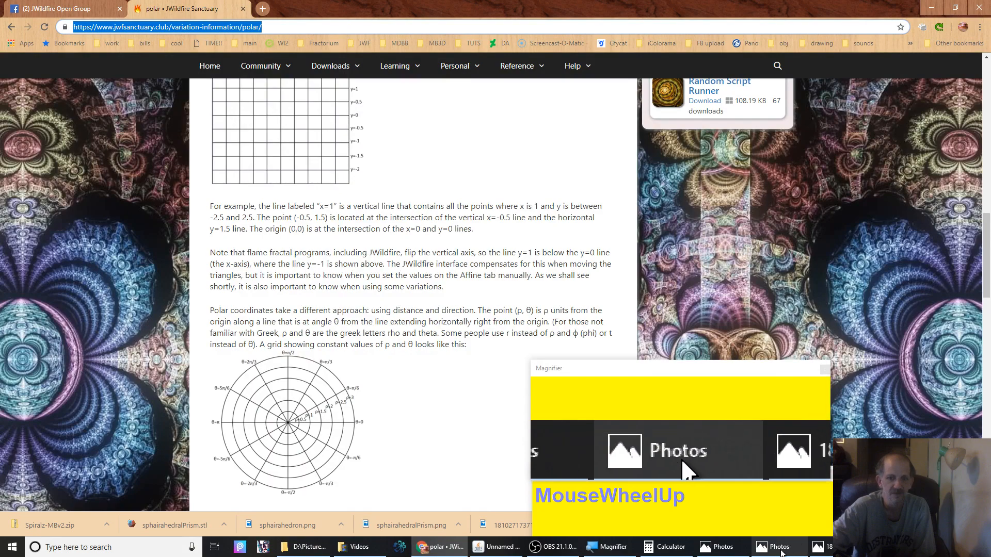
left_click(821, 551)
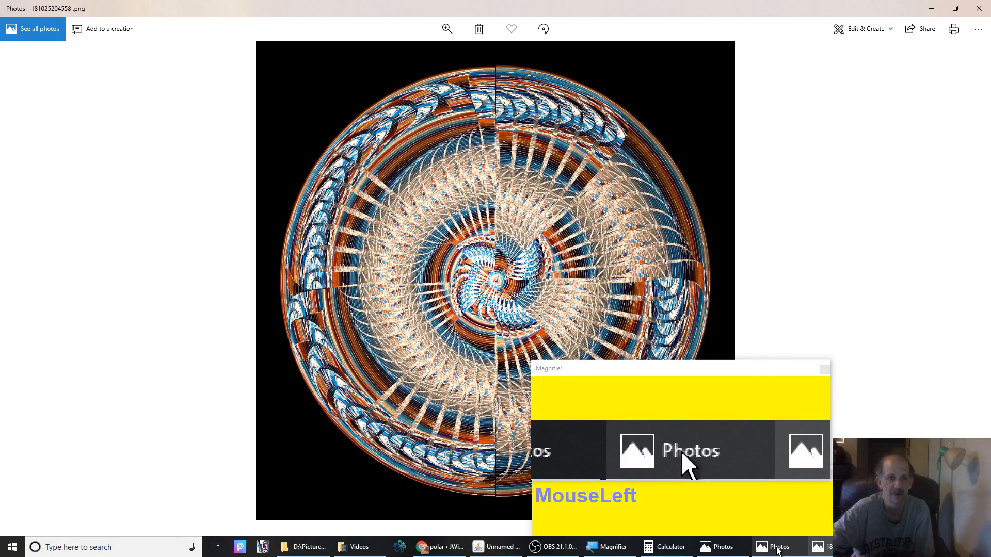
left_click(777, 549)
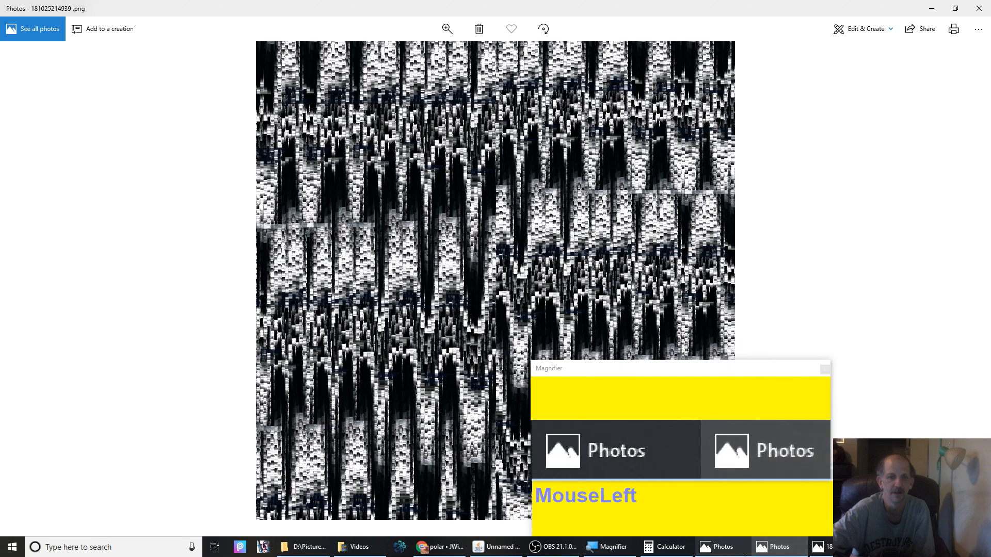
left_click(723, 548)
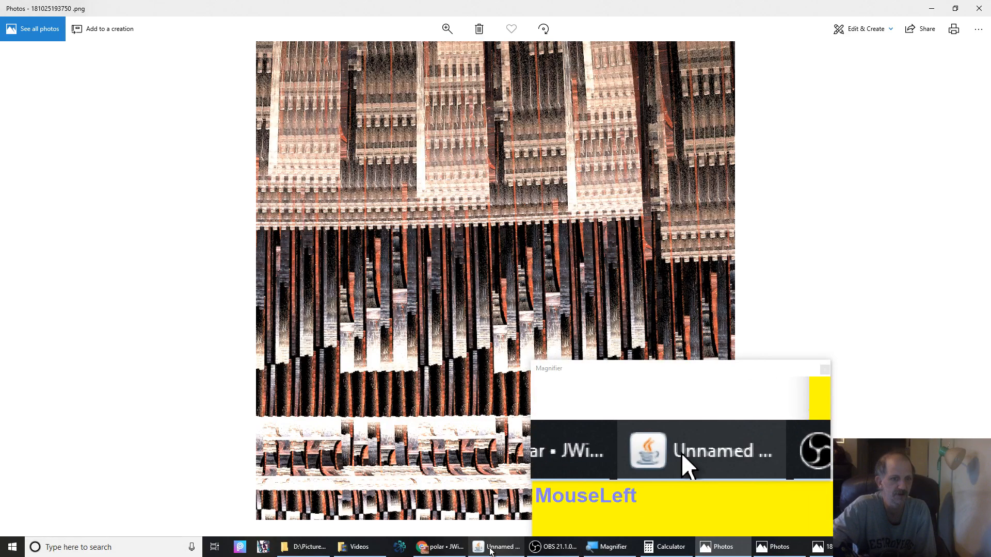
Step: Switch to JWildfire, start a new flame from scratch and add its first transformation
left_click(490, 551)
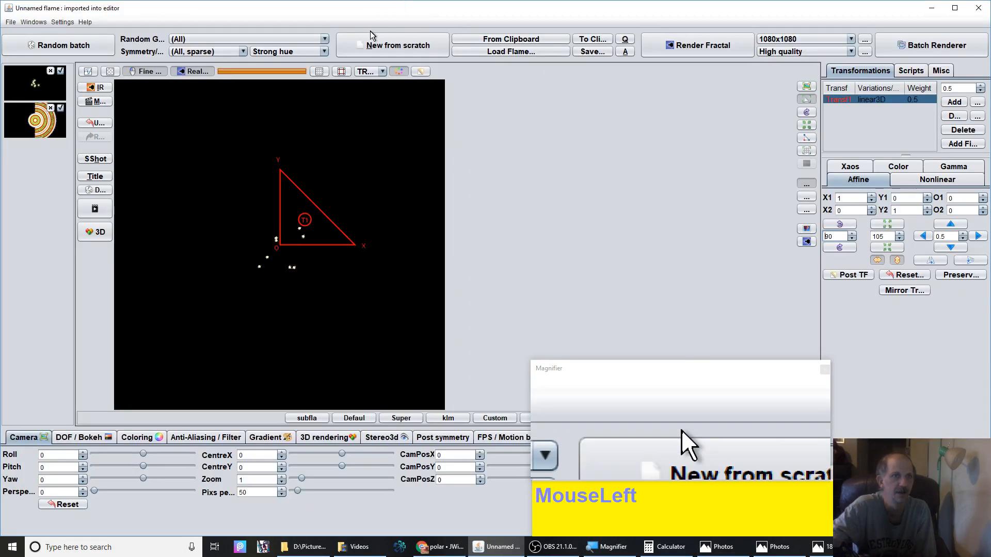
left_click(379, 46)
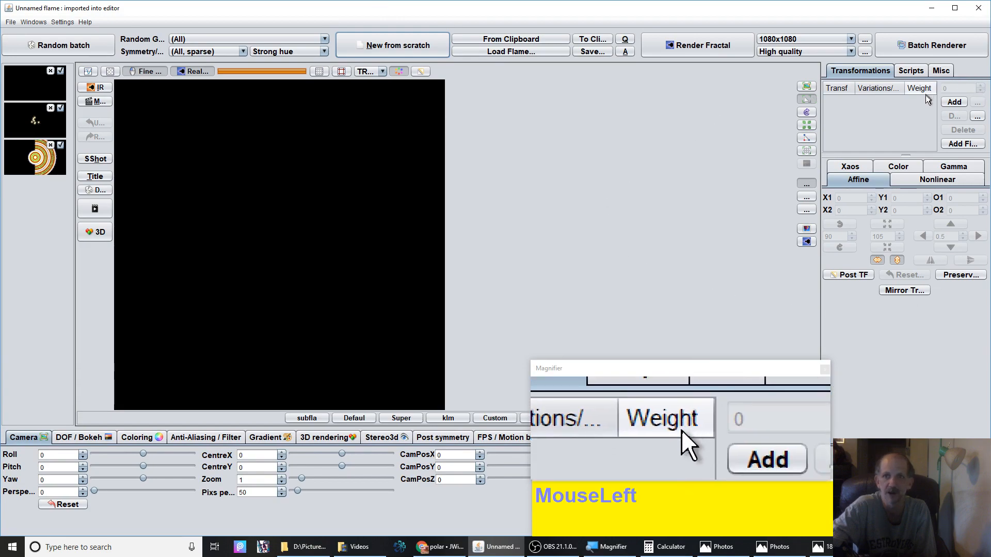
left_click(954, 102)
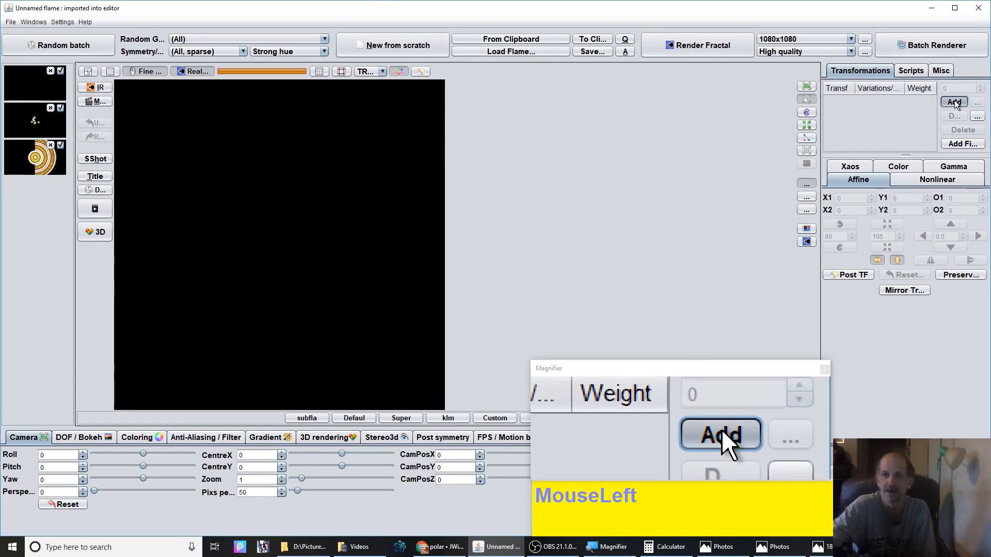
Step: Set the first transformation's Var 1 variation to julian with a power of 200
left_click(936, 180)
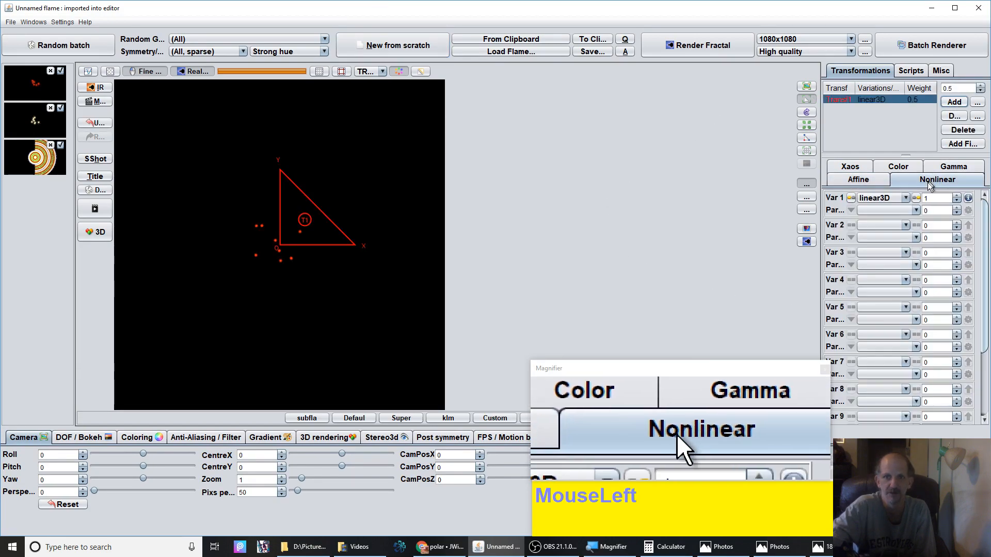
left_click(886, 198)
scroll(876, 334, "up", 7)
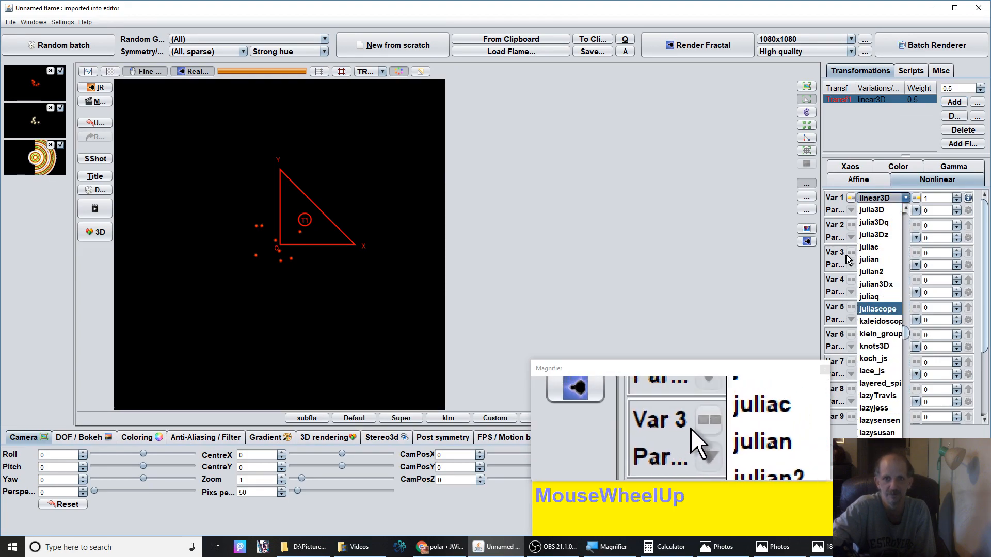
left_click(873, 260)
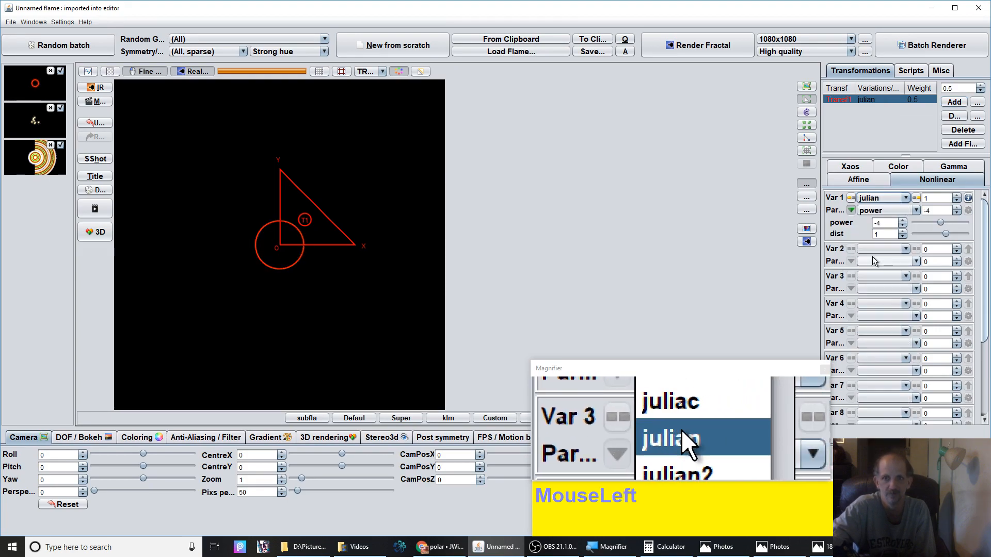
left_click(888, 221)
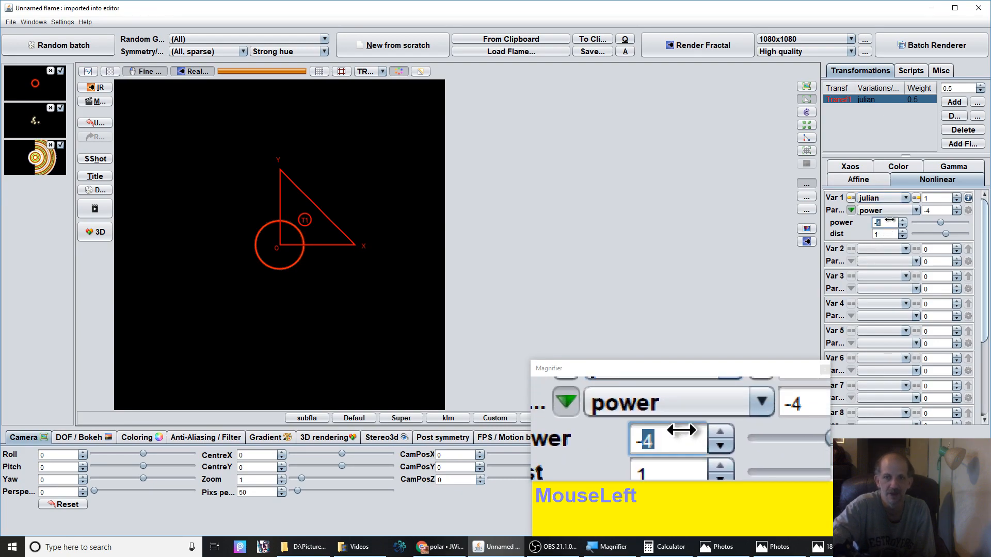
key("BackSpace")
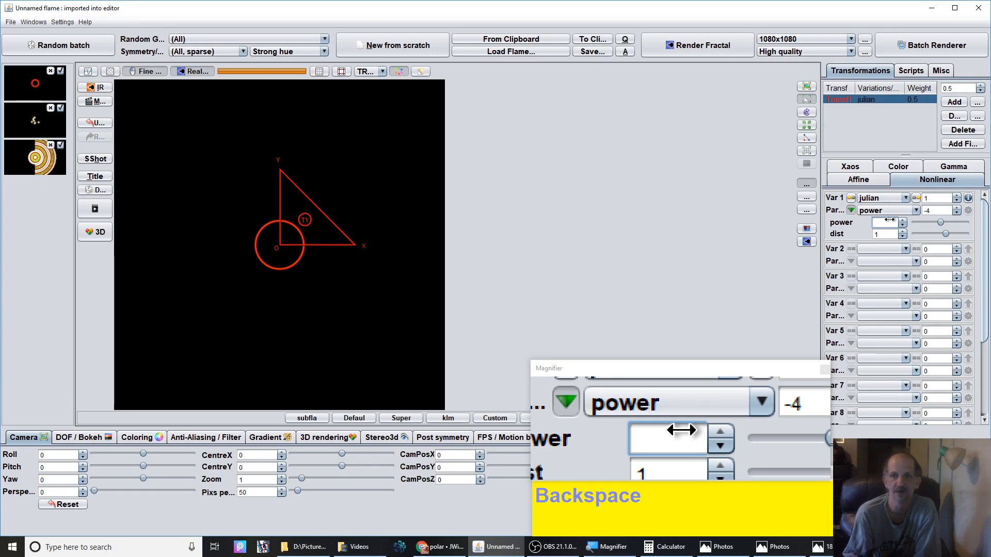
type("200")
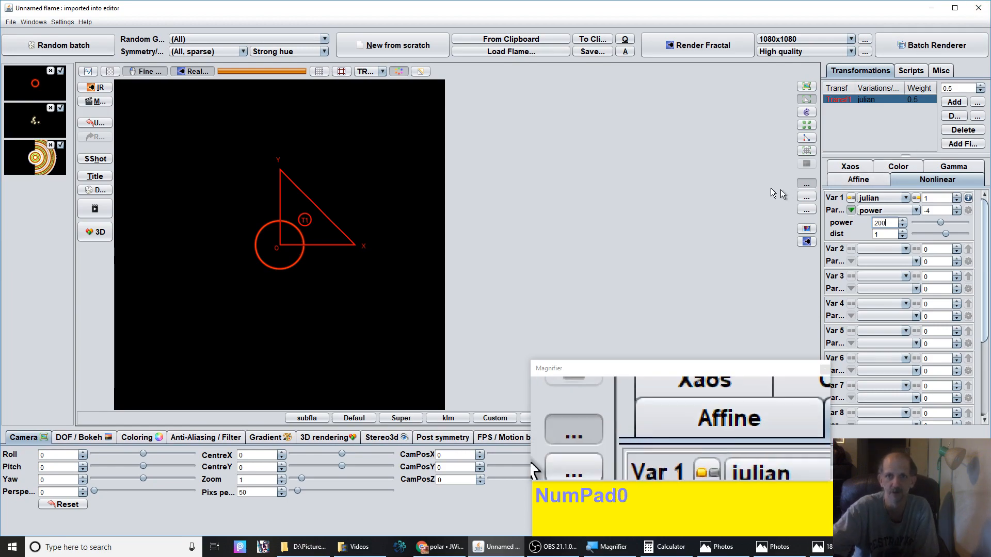
left_click(884, 234)
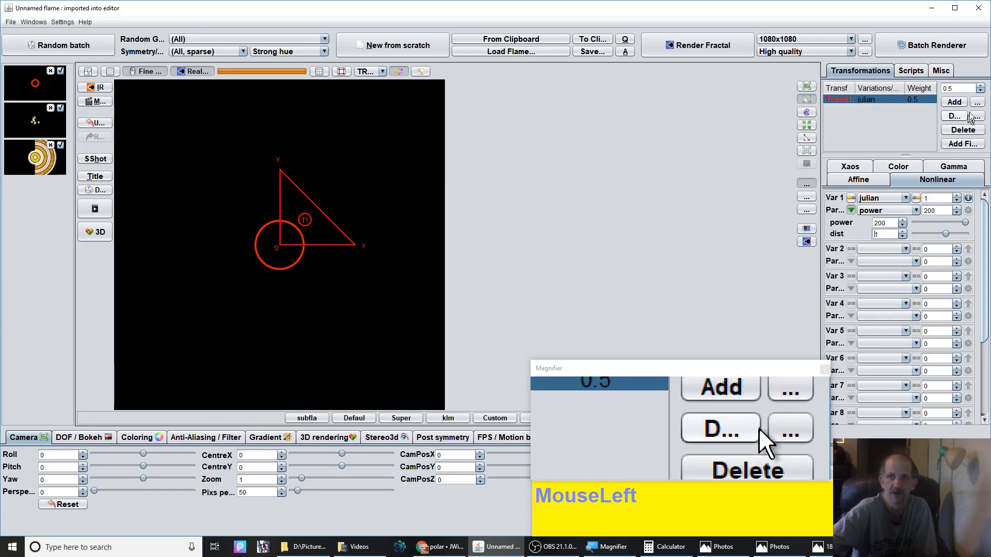
Step: Add a second transformation and set its Var 1 variation to pTransform
left_click(951, 104)
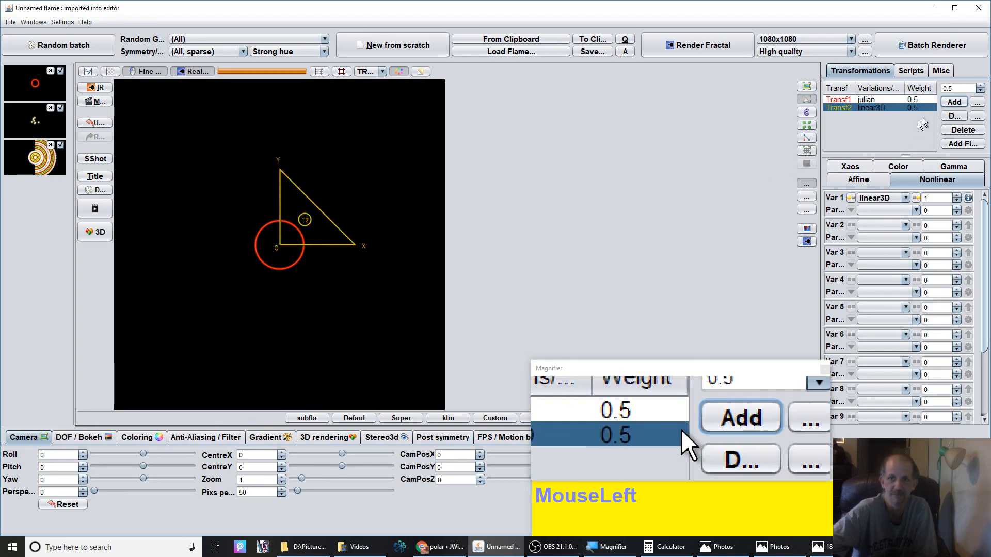
left_click(883, 199)
scroll(879, 292, "down", 10)
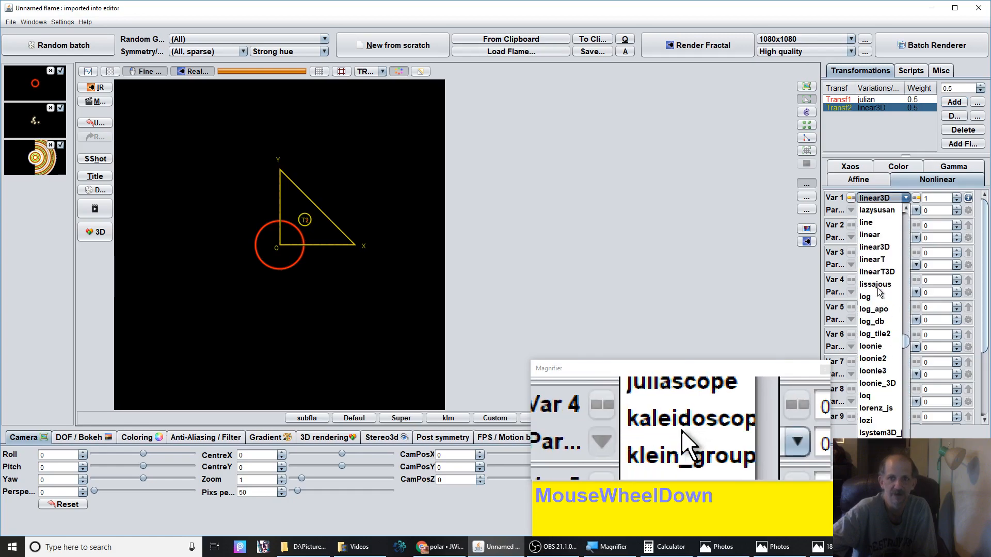
scroll(879, 292, "down", 4)
scroll(879, 292, "down", 1)
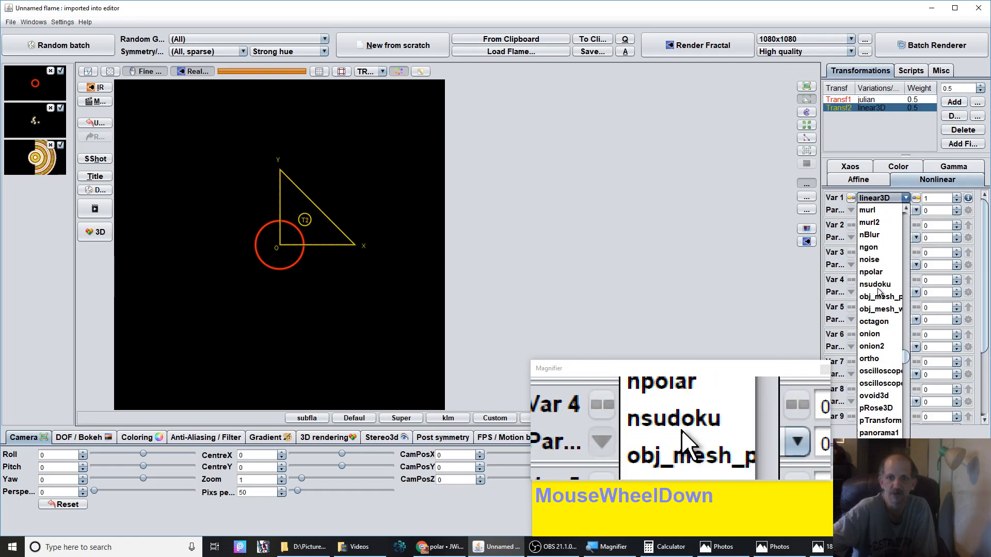
left_click(881, 422)
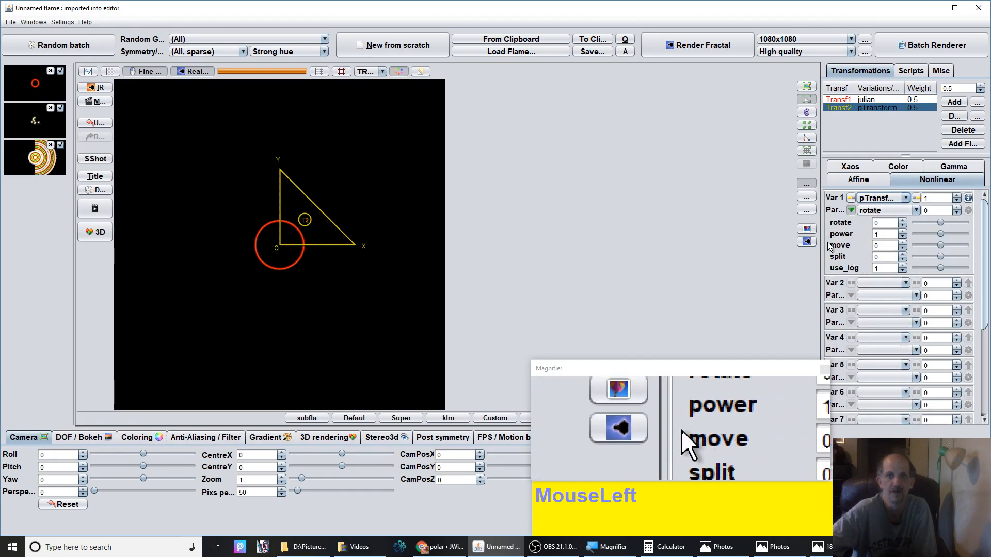
Step: Set the pTransform parameters use_log to 0, move to -0.5 and split to 0.25
left_click(924, 267)
left_click(890, 245)
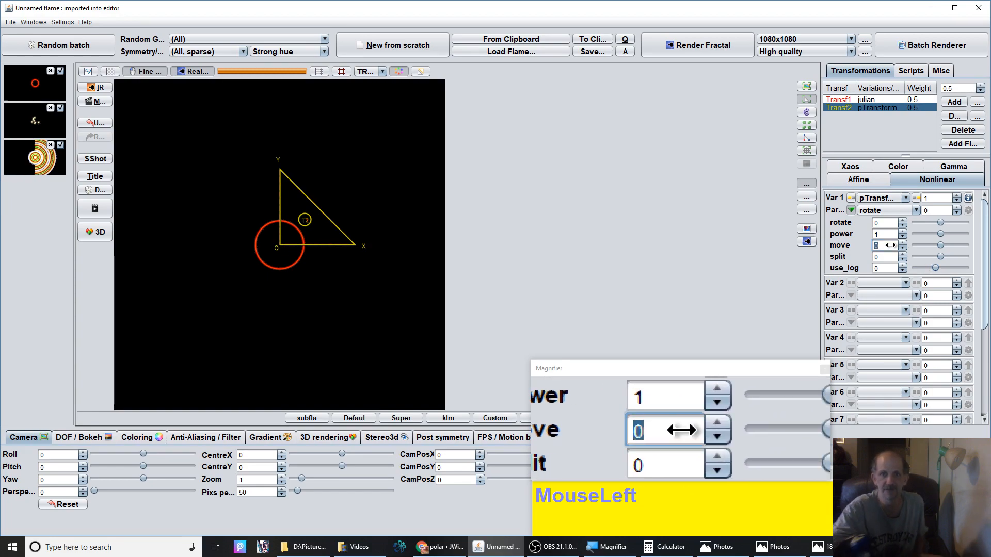
type("-.5")
key("Return")
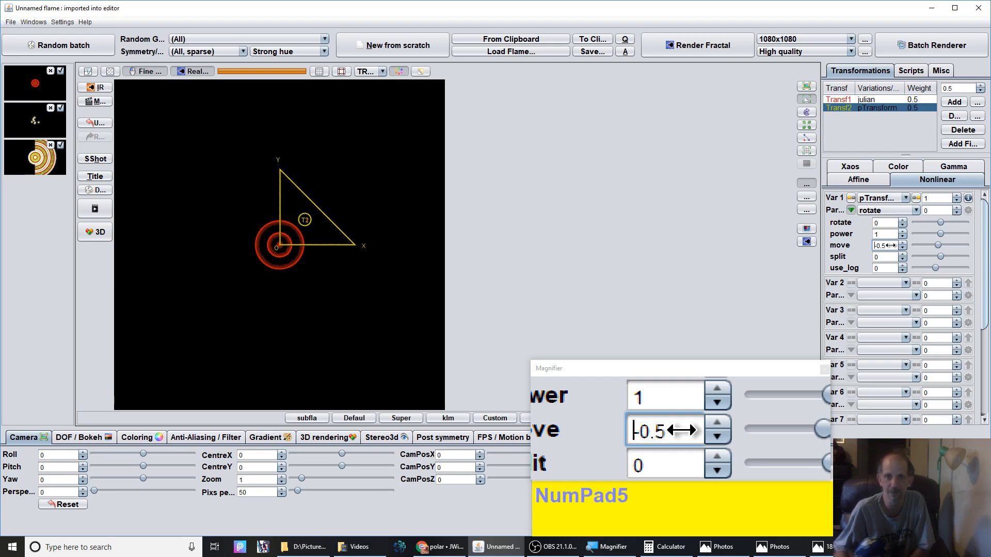
left_click(883, 257)
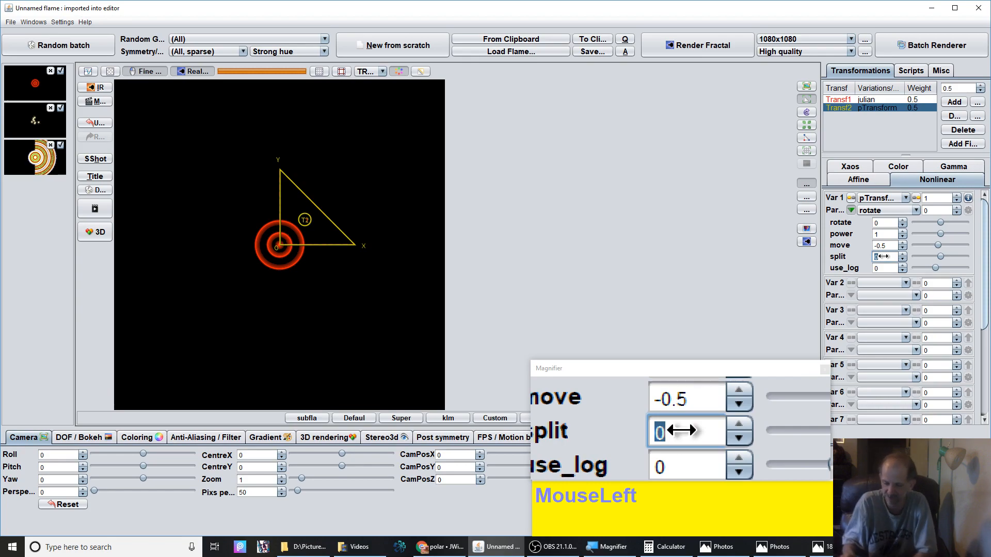
type(".25")
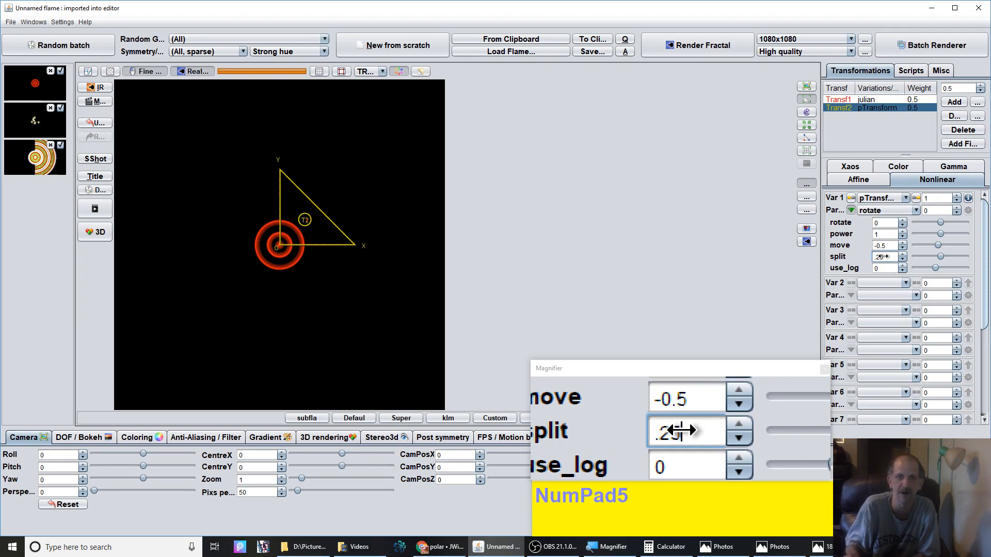
key("Return")
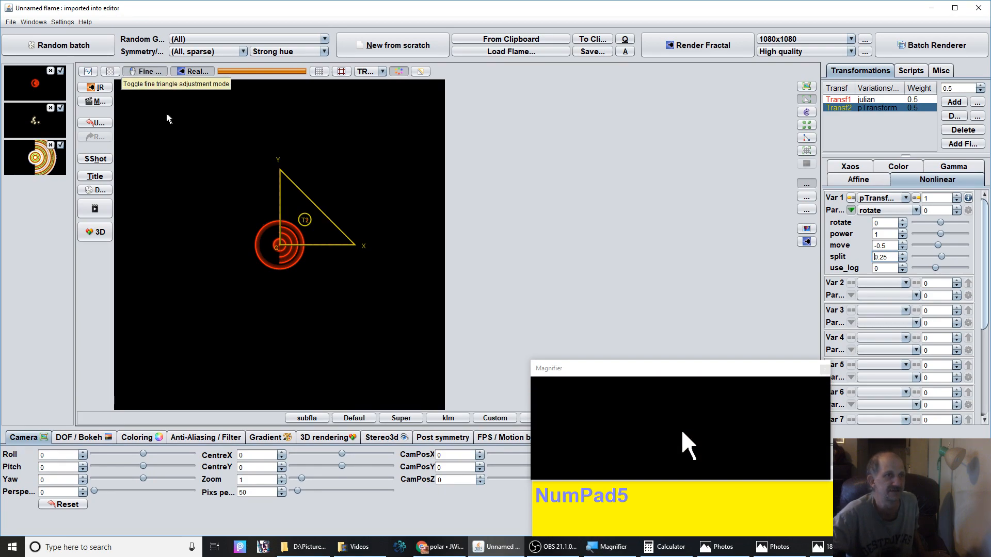
Step: Scale the second transformation's triangle down slightly to affine X1 and Y2 of 0.990050 using fine adjustment, and set its weight to 80
left_click(150, 72)
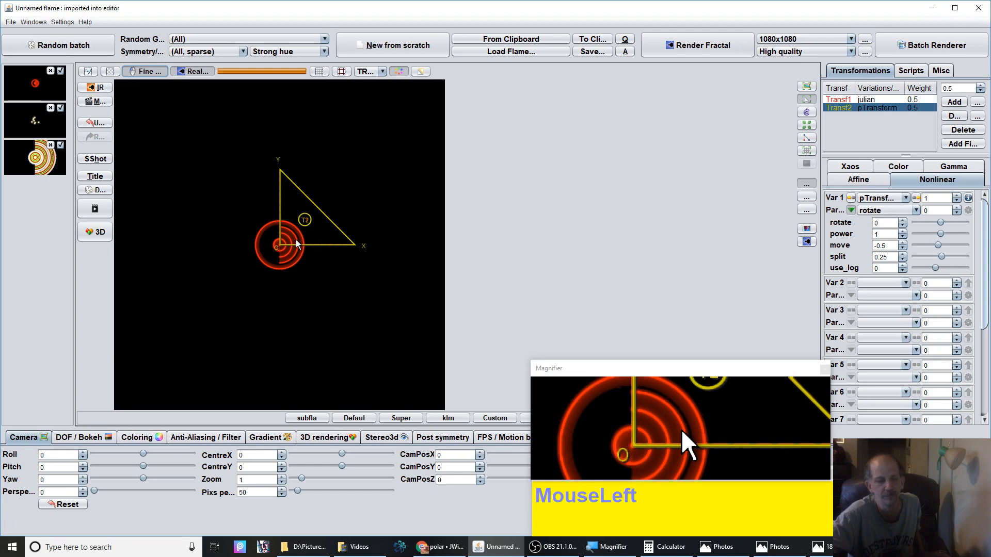
scroll(295, 239, "down", 1)
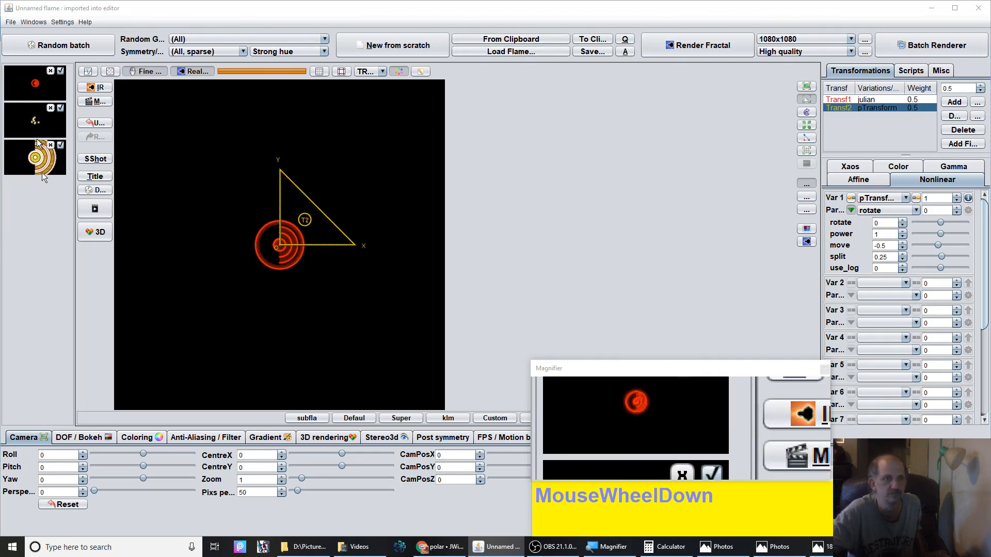
left_click(859, 180)
left_click(899, 280)
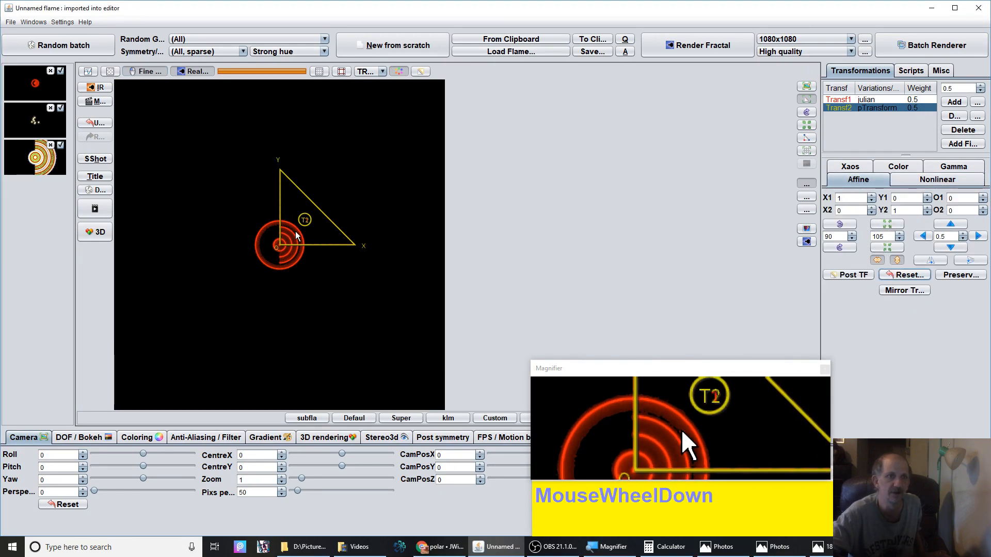
left_click(953, 88)
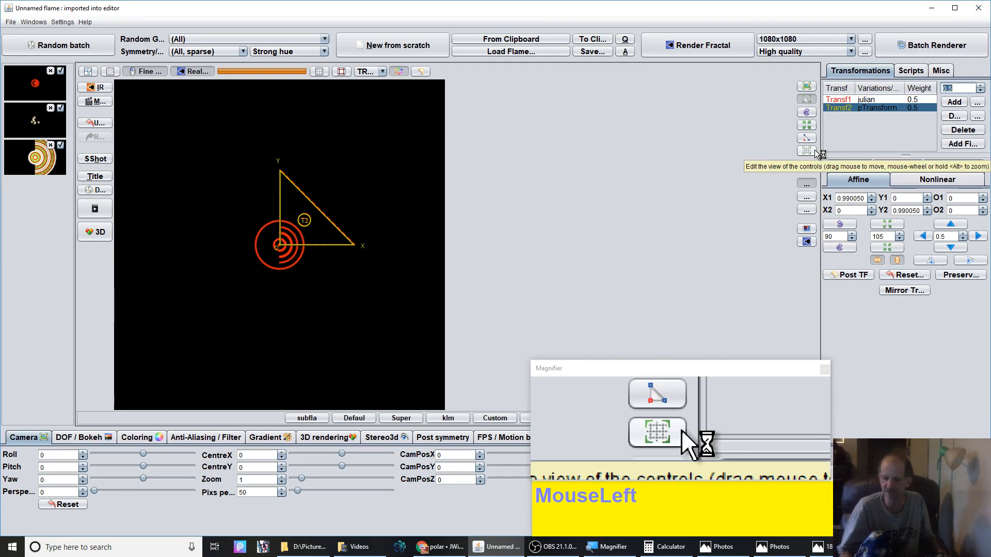
type("80")
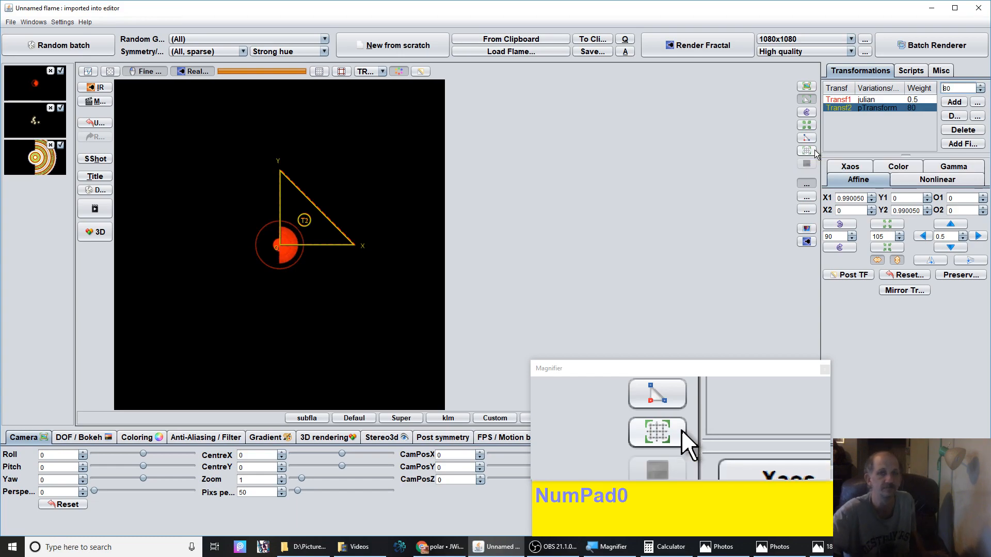
Step: Enlarge the flame in the camera settings by raising the pixels per unit to about 107.76
left_click(265, 438)
left_click(23, 438)
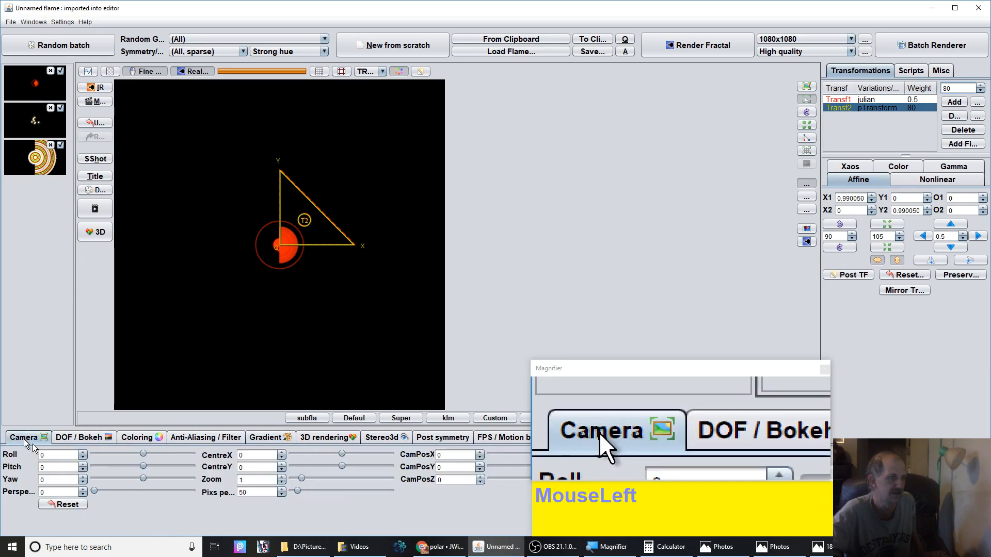
left_click_drag(257, 495, 987, 408)
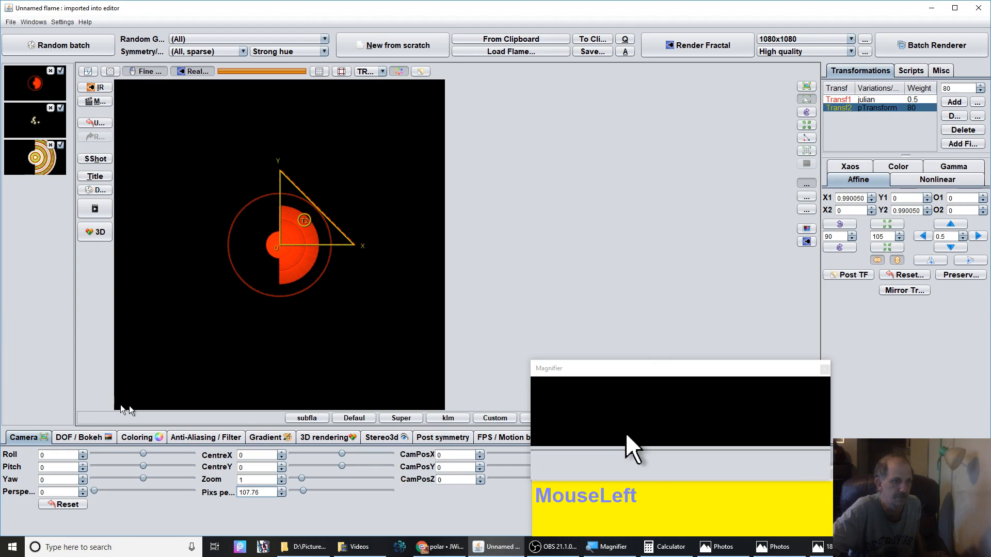
Step: Raise the camera's pixels per unit to about 165, and give the julian transformation draw mode HIDDEN with a color speed of -1
left_click_drag(256, 493, 987, 430)
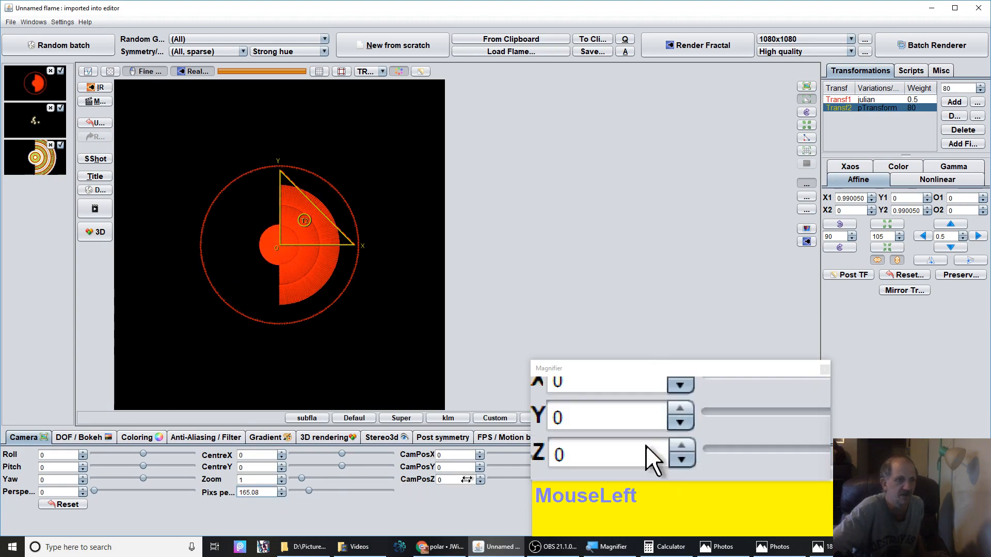
left_click(878, 100)
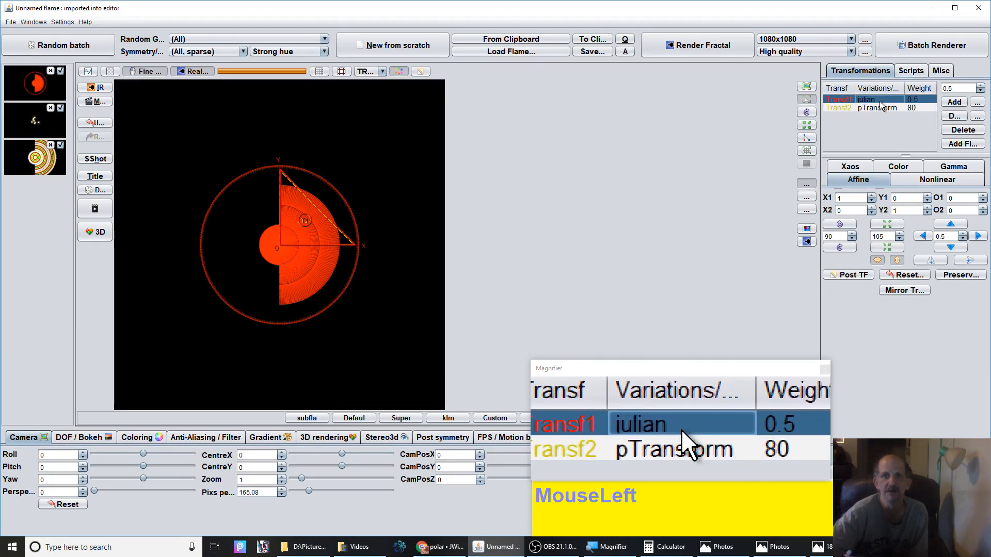
left_click(899, 168)
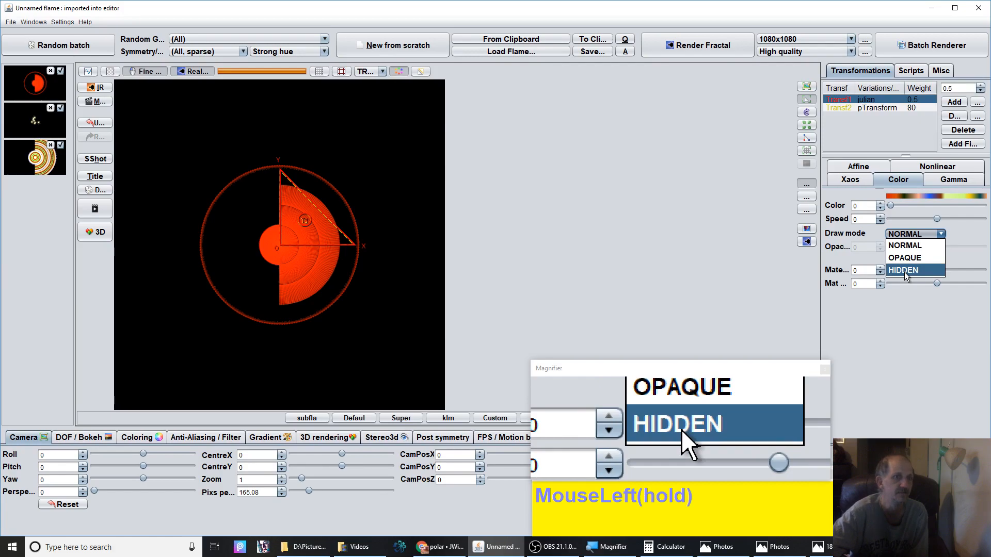
left_click(904, 272)
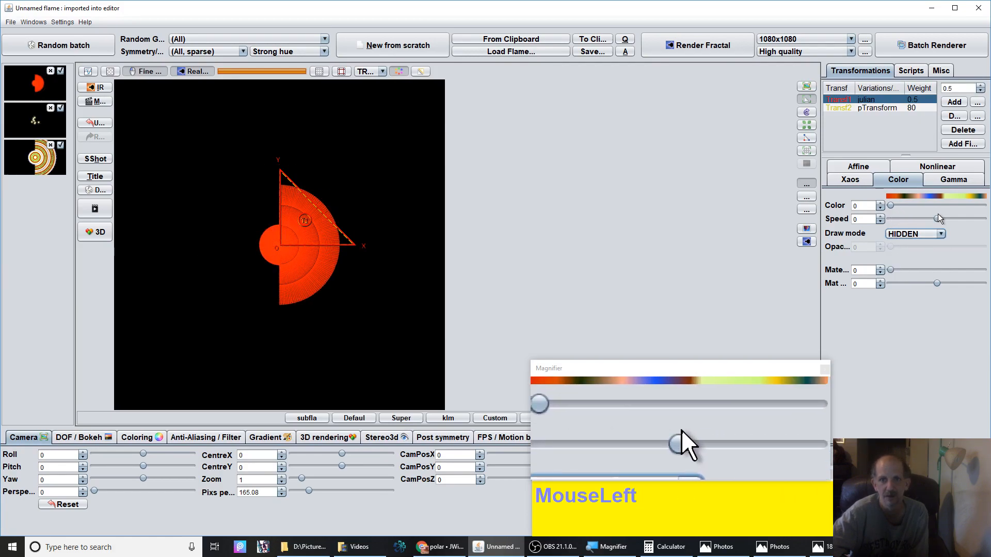
left_click_drag(937, 218, 870, 222)
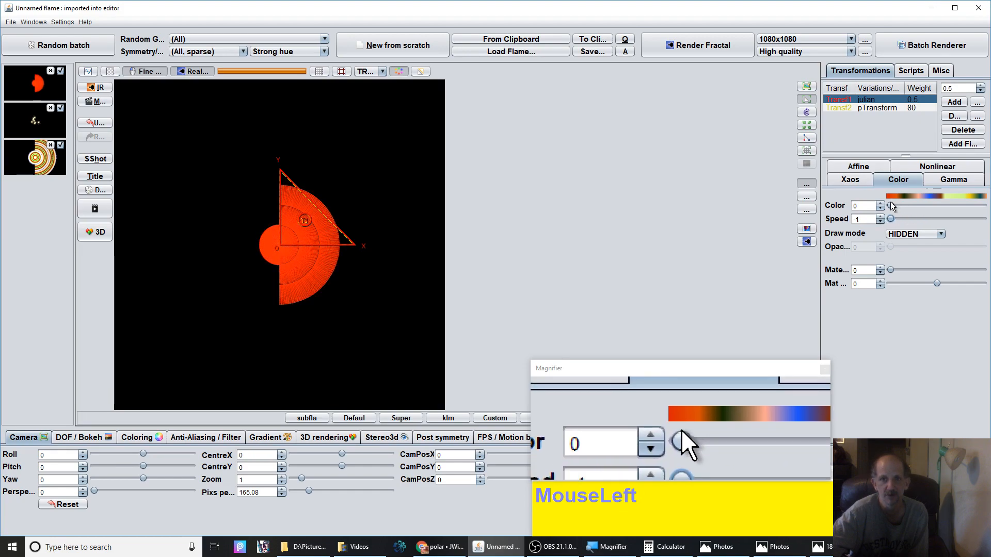
left_click(890, 203)
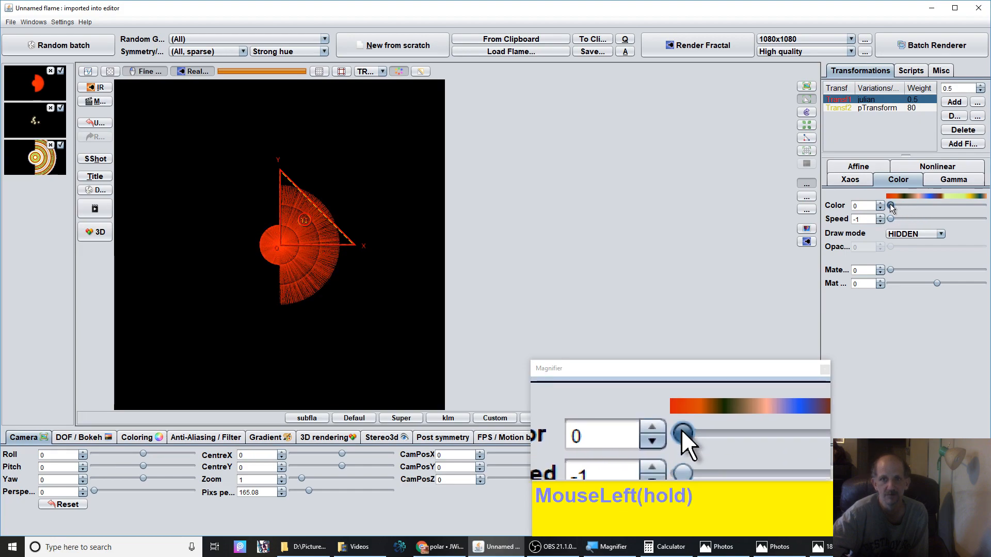
Step: Set the second transformation's color to 1 and color speed to 0.99, and enlarge the flame to 397 pixels per unit
left_click(877, 108)
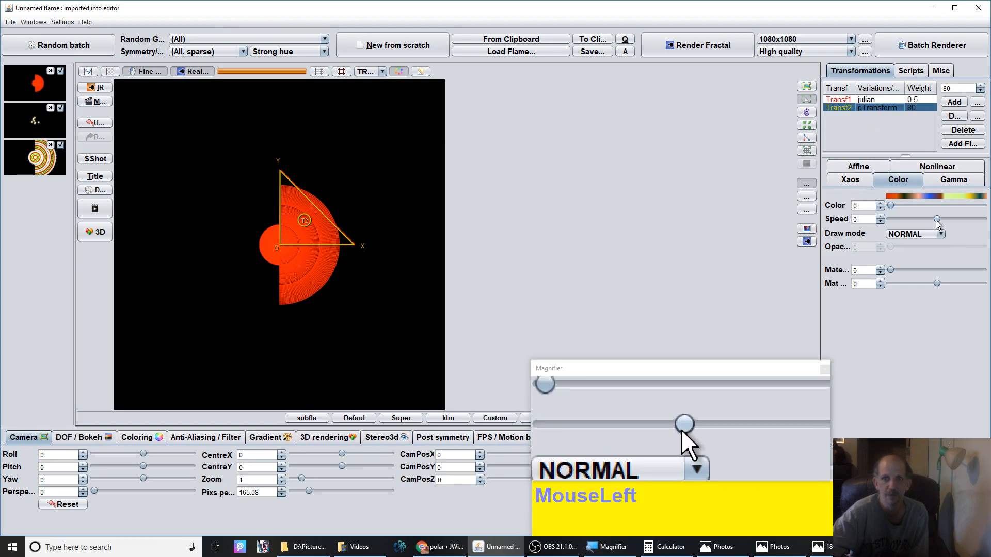
left_click_drag(939, 221, 989, 235)
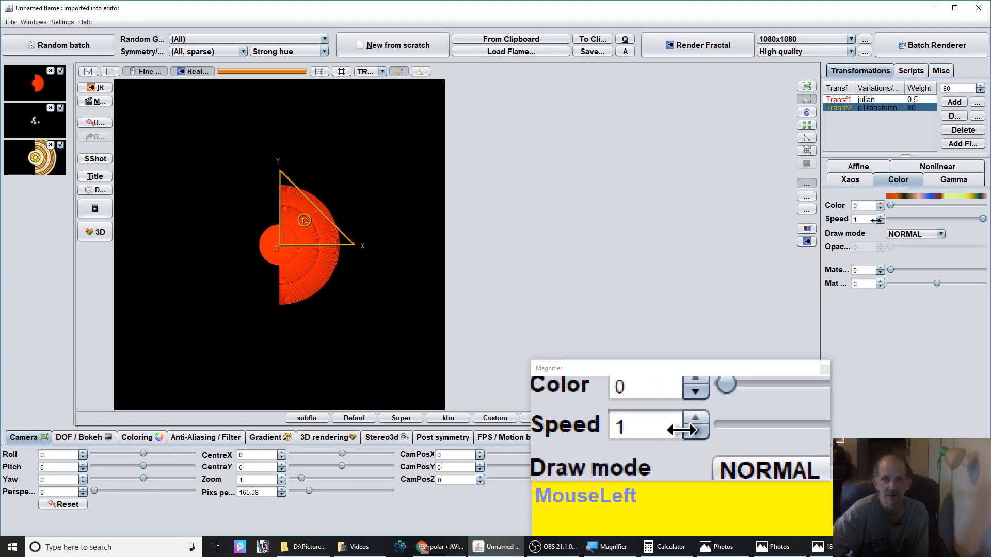
left_click_drag(891, 205, 986, 204)
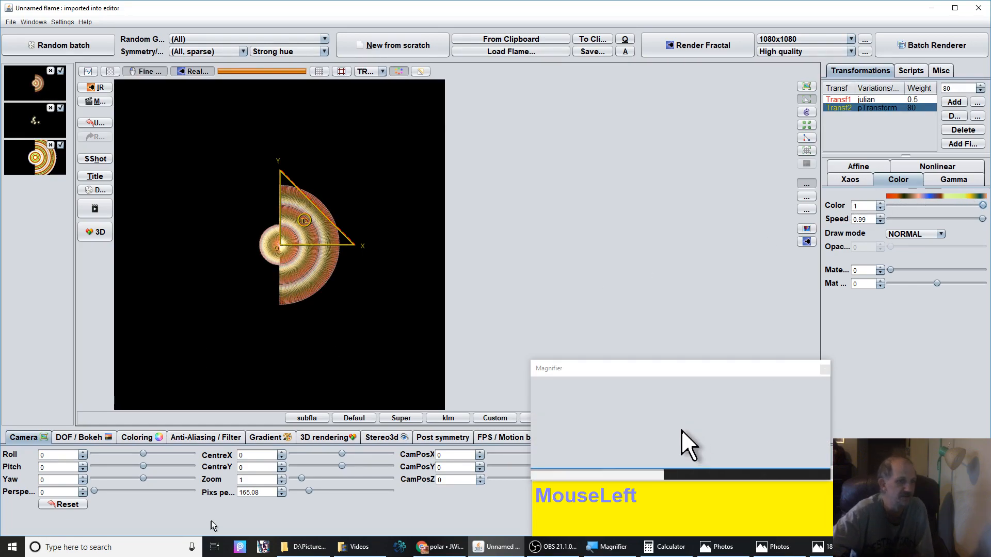
left_click_drag(309, 491, 331, 485)
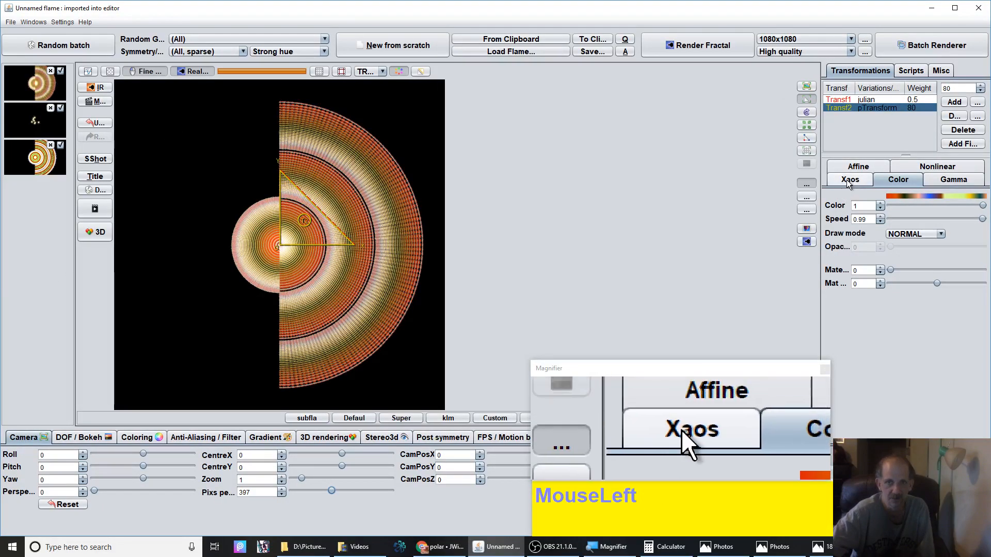
Step: Try scaling the second transformation's triangle up to affine X1 and Y2 of 1, and return it to 0.990050
left_click(861, 170)
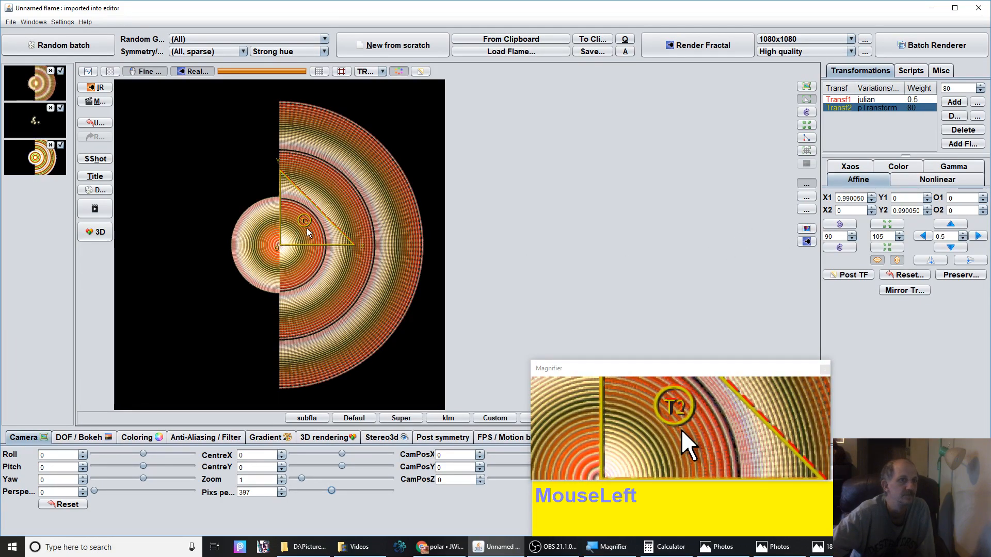
scroll(306, 228, "up", 1)
scroll(307, 228, "down", 1)
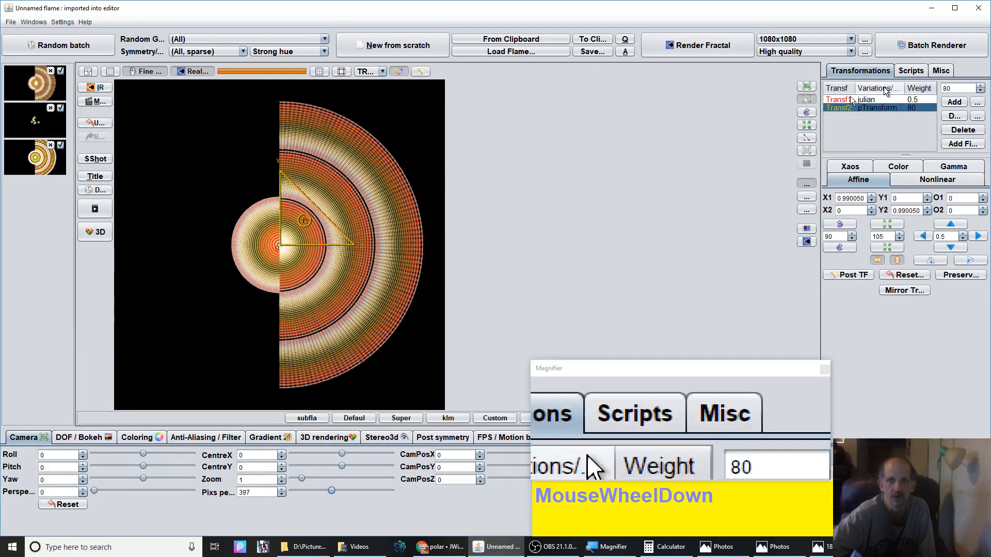
scroll(305, 248, "up", 1)
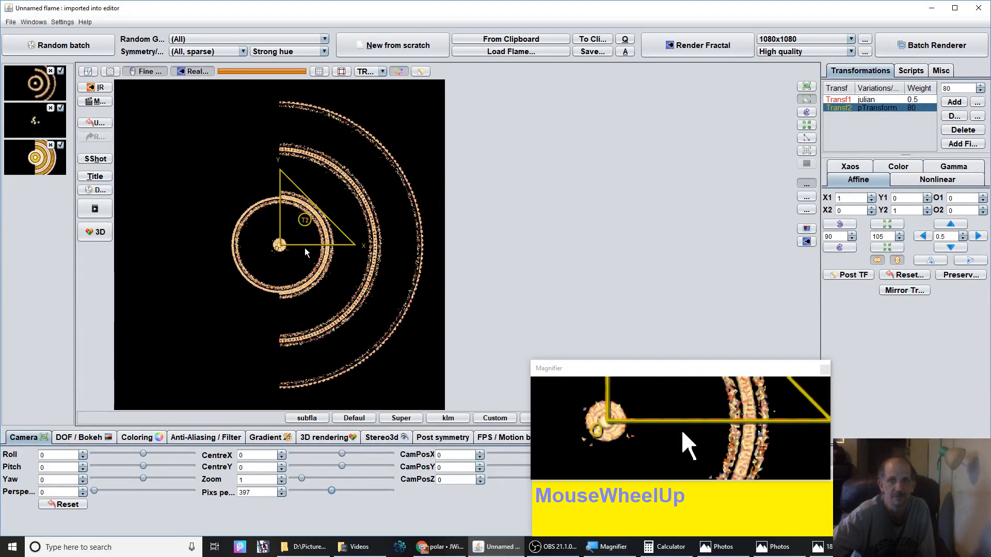
scroll(304, 247, "down", 1)
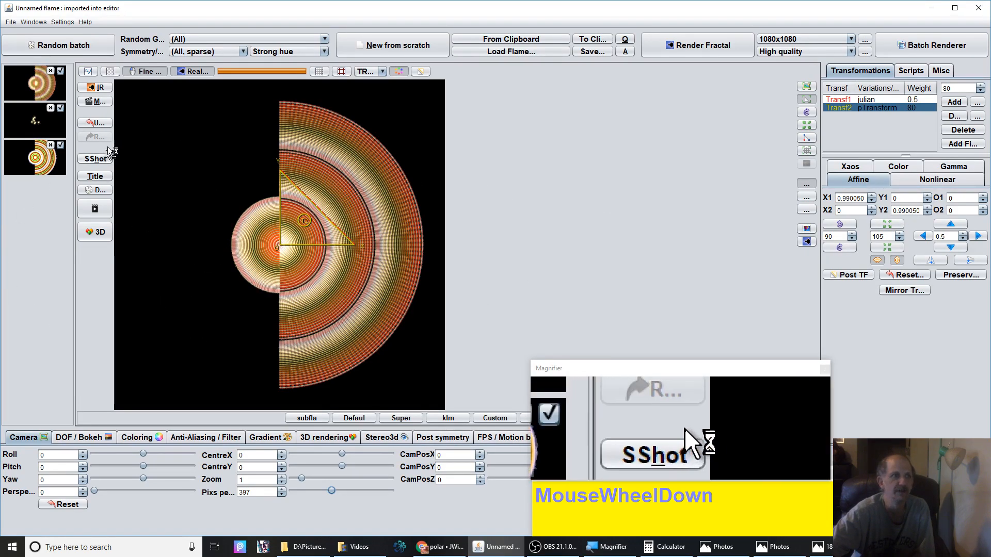
Step: Store a snapshot of the current flame and load the newest flame from the thumbnail list
left_click(94, 159)
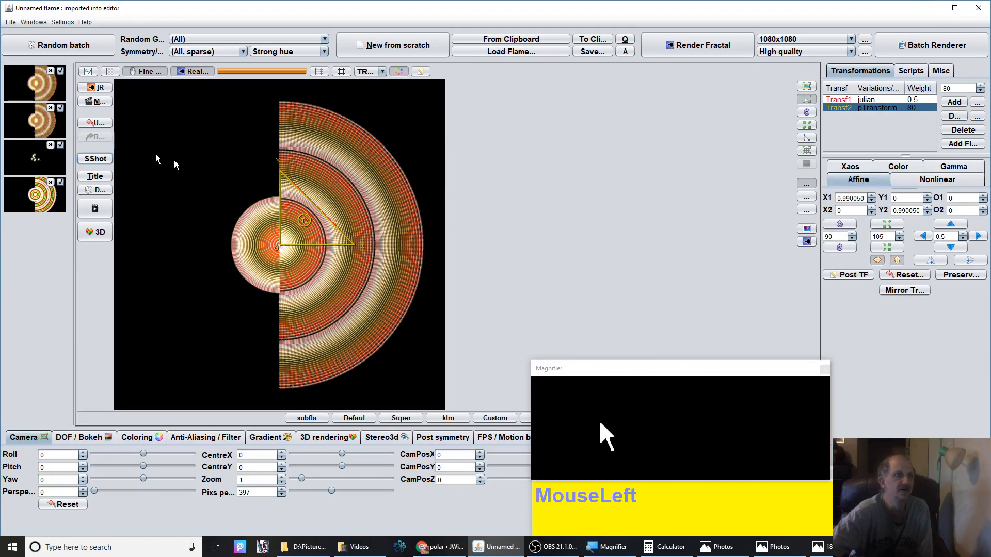
left_click(26, 78)
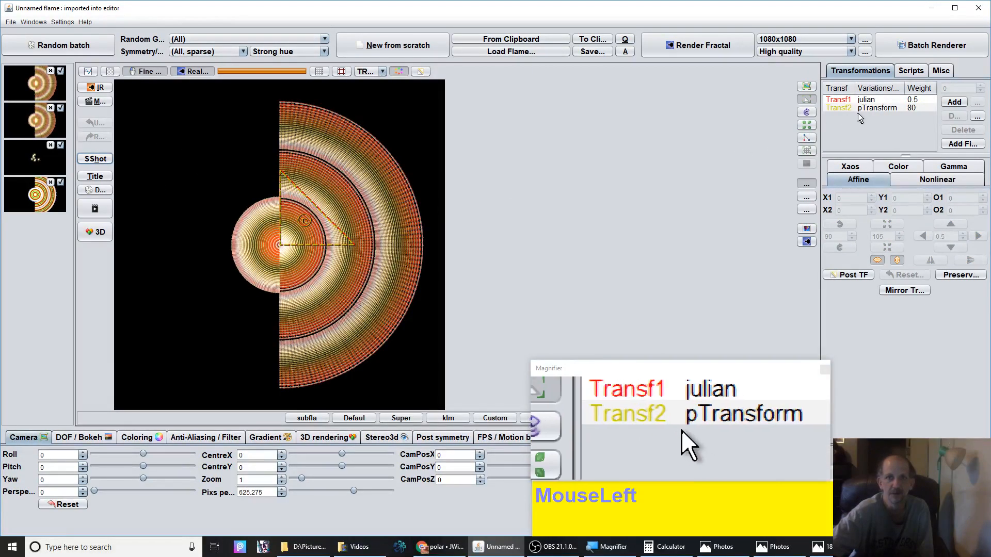
Step: Rotate the second transformation's triangle counterclockwise to affine X1 of about -0.117 and Y1 of about 0.983
left_click(879, 115)
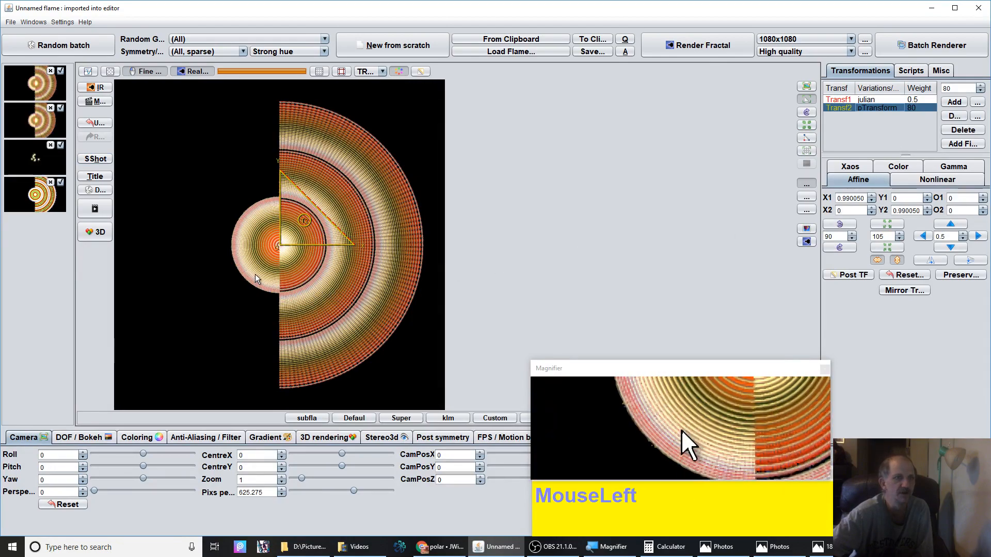
left_click_drag(270, 268, 617, 277)
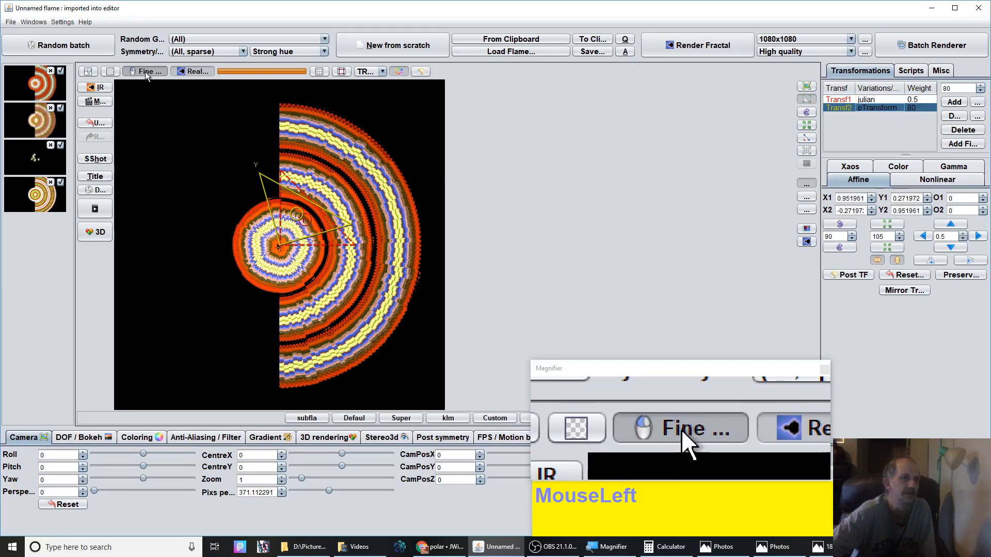
left_click_drag(207, 255, 267, 251)
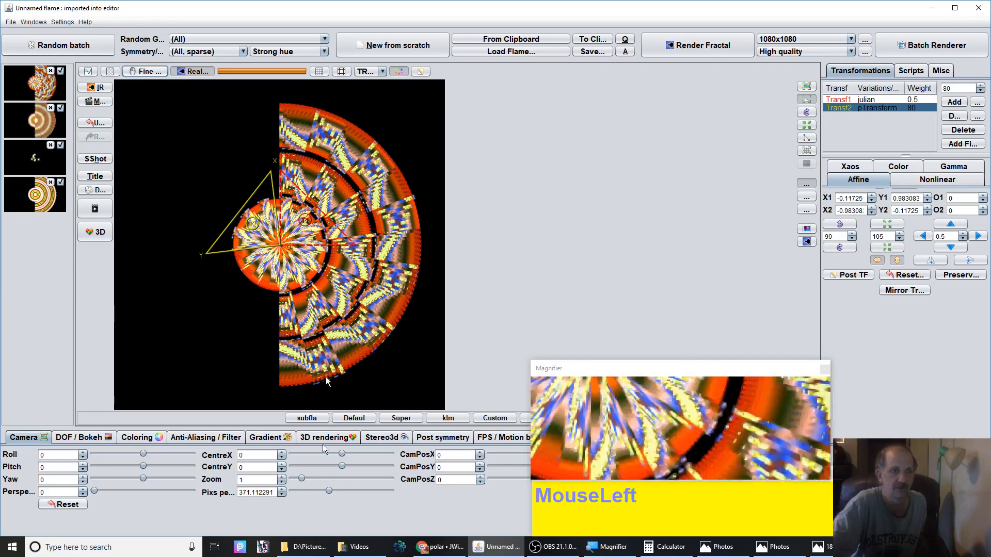
Step: Rotate the second transformation's triangle further to affine X1 of about -0.609 and Y1 of about 0.781, and set pixels per unit to 423
left_click_drag(330, 492, 681, 486)
left_click_drag(265, 251, 368, 256)
left_click_drag(272, 328, 307, 300)
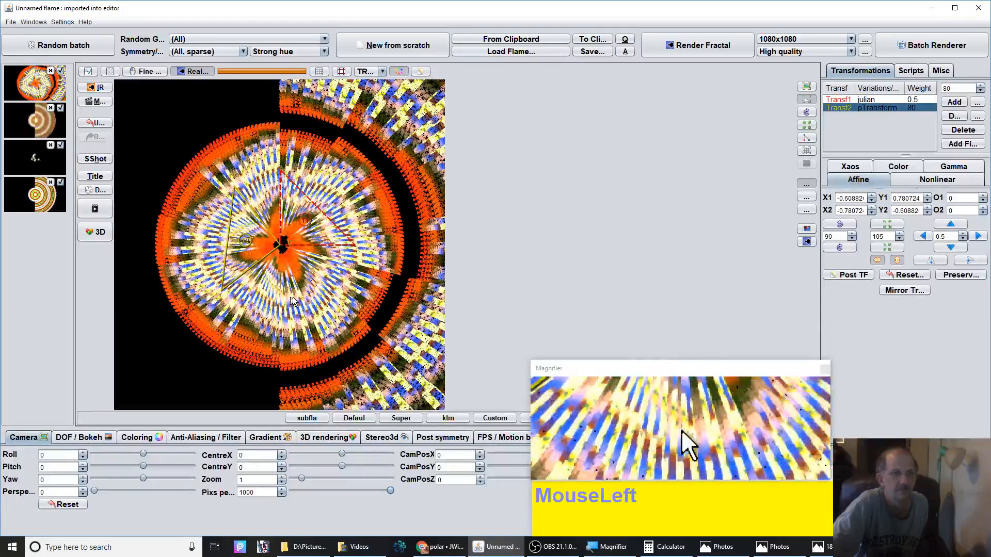
left_click_drag(390, 492, 333, 485)
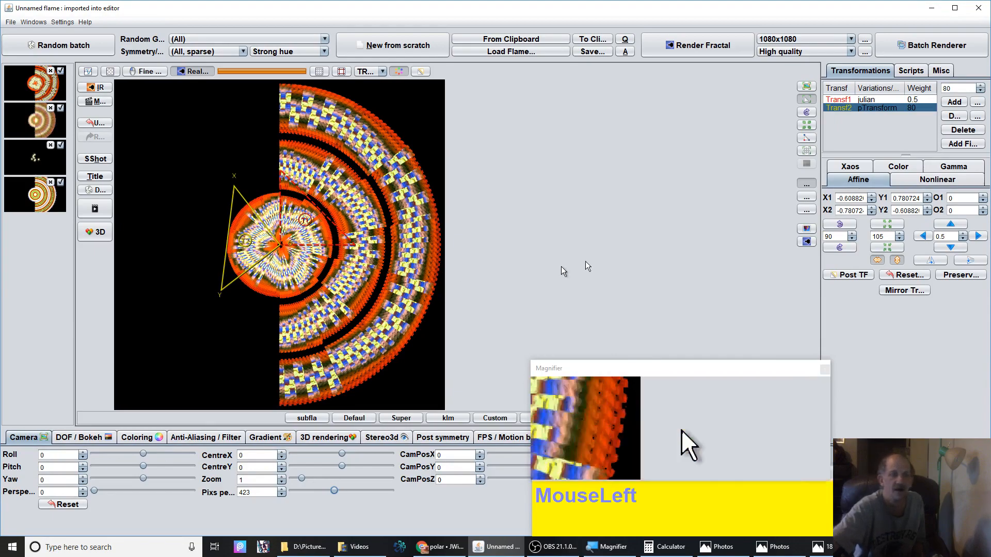
Step: Add a final transformation and set its Var 1 variation to pTransform
left_click(926, 182)
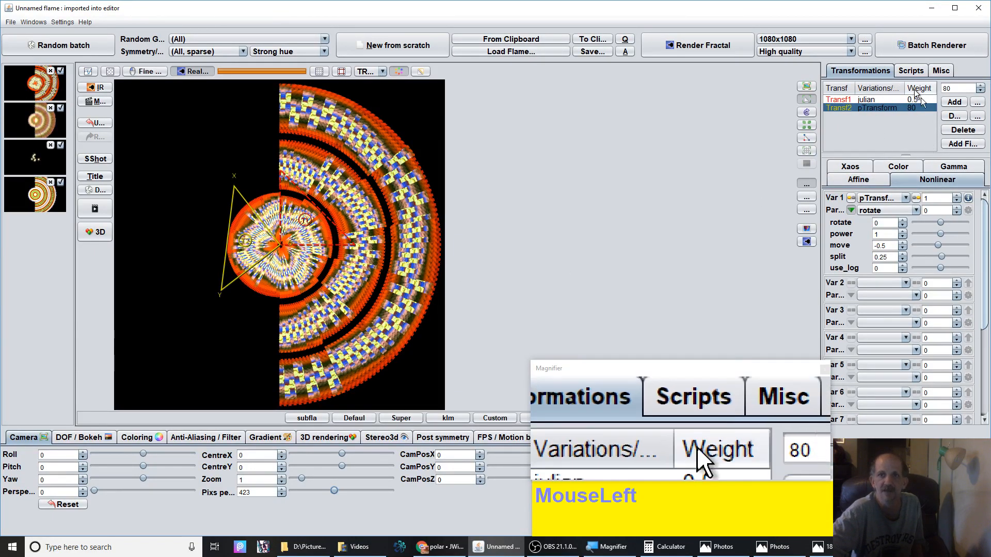
left_click(948, 145)
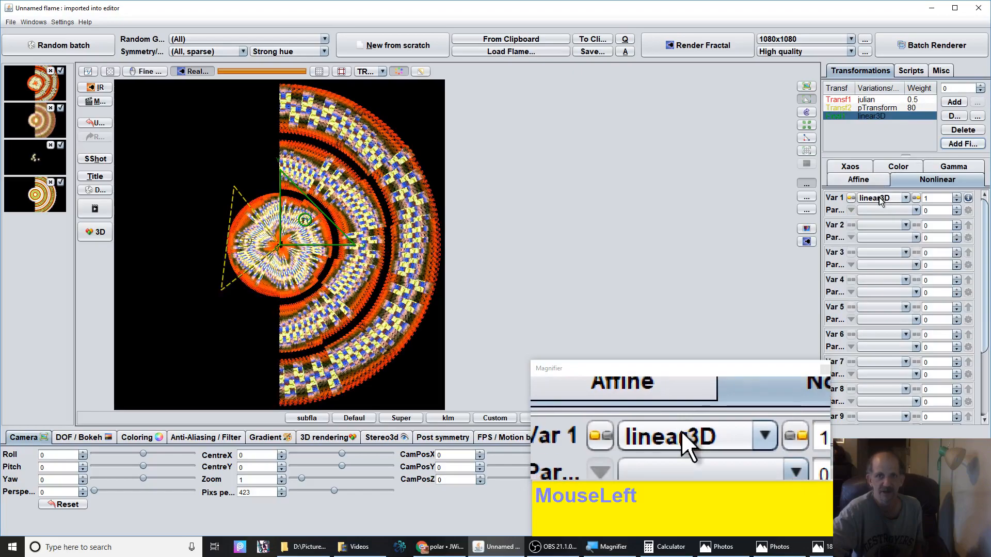
left_click(880, 199)
scroll(856, 368, "down", 5)
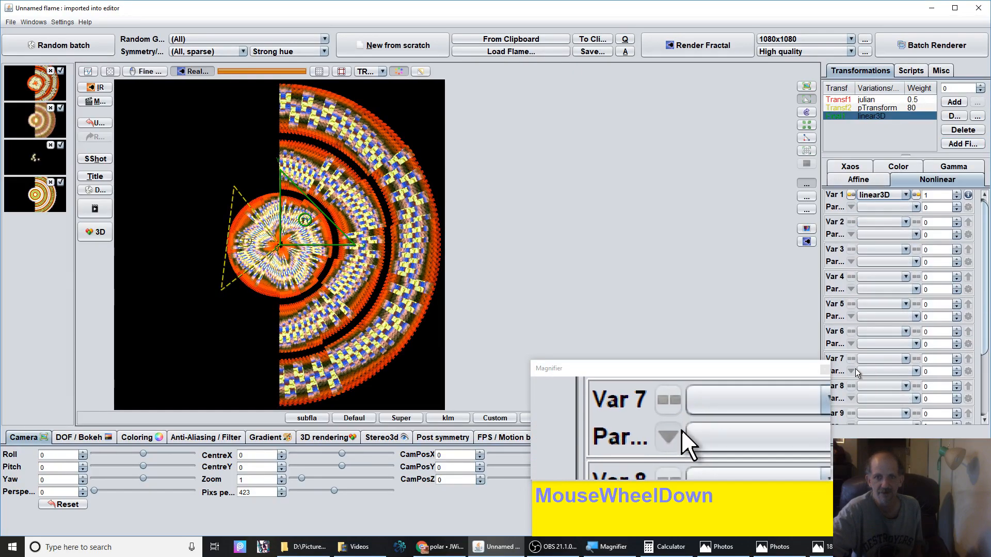
left_click(881, 195)
scroll(881, 305, "down", 12)
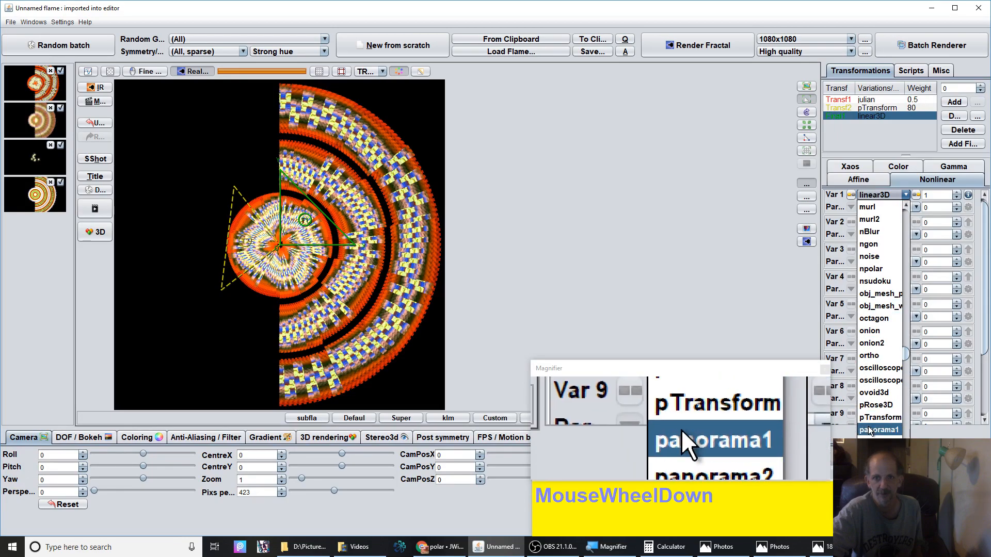
left_click(876, 419)
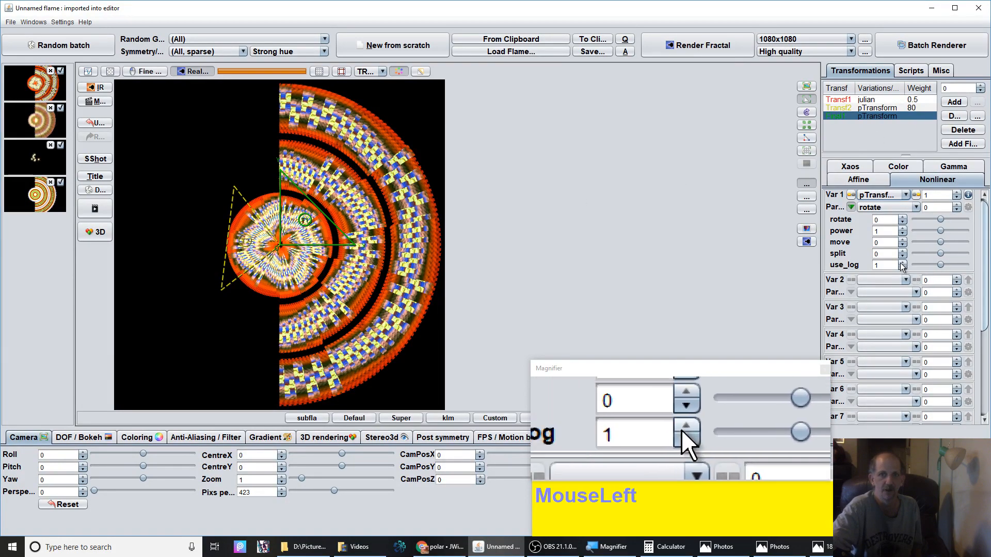
Step: Set the final pTransform's split parameter to -0.564, using fine adjustment
left_click_drag(880, 254, 135, 73)
left_click(150, 71)
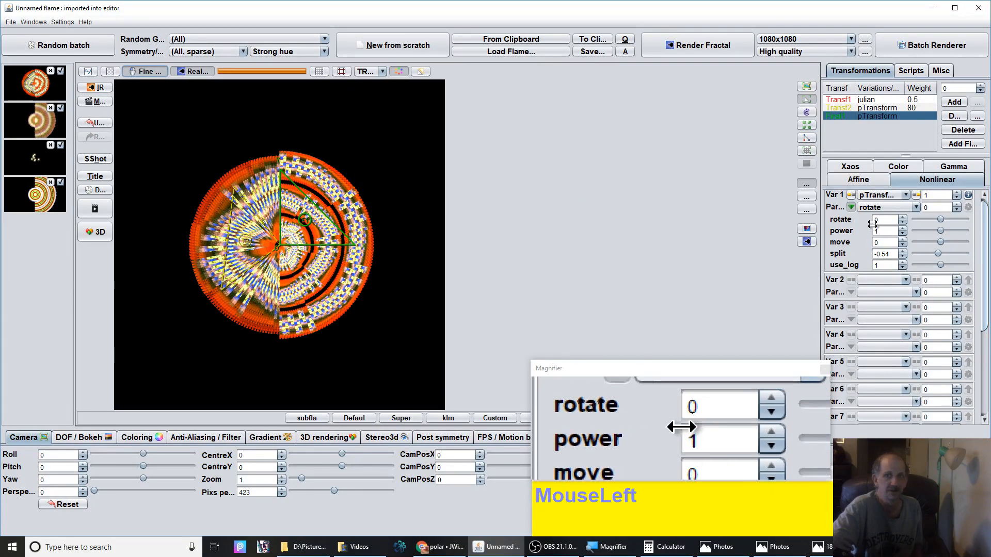
left_click_drag(890, 253, 856, 255)
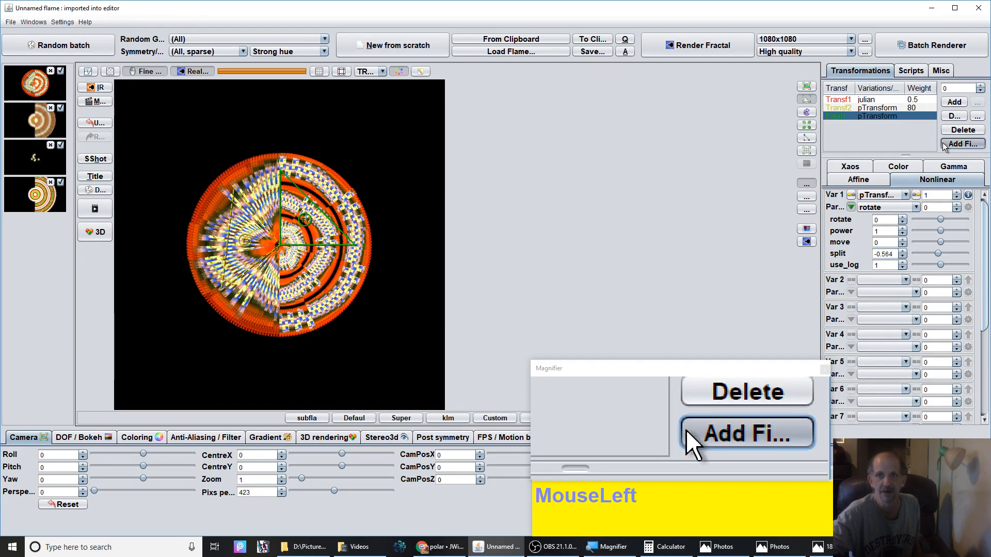
Step: Add a second final transformation and set its Var 1 variation to polar2
left_click(961, 144)
left_click(880, 195)
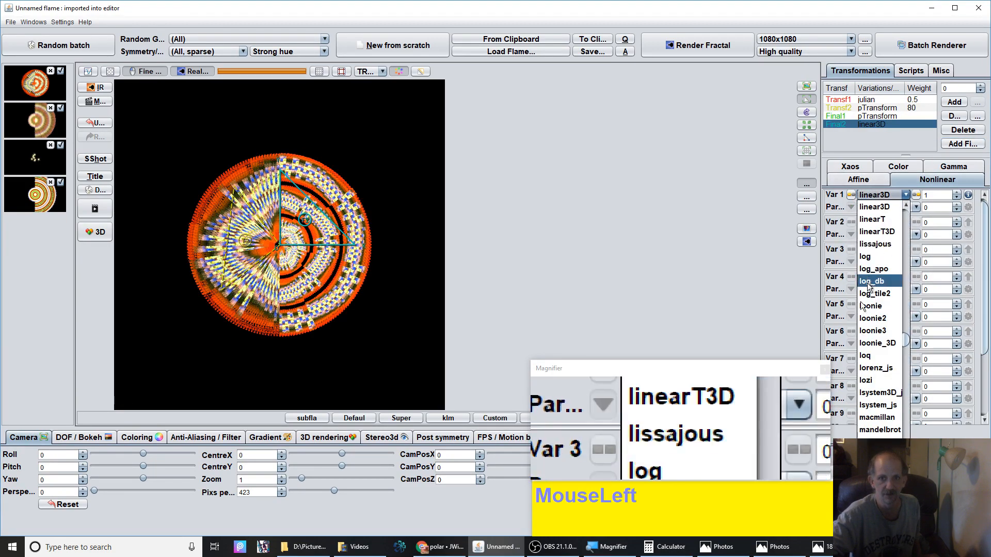
scroll(882, 321, "down", 5)
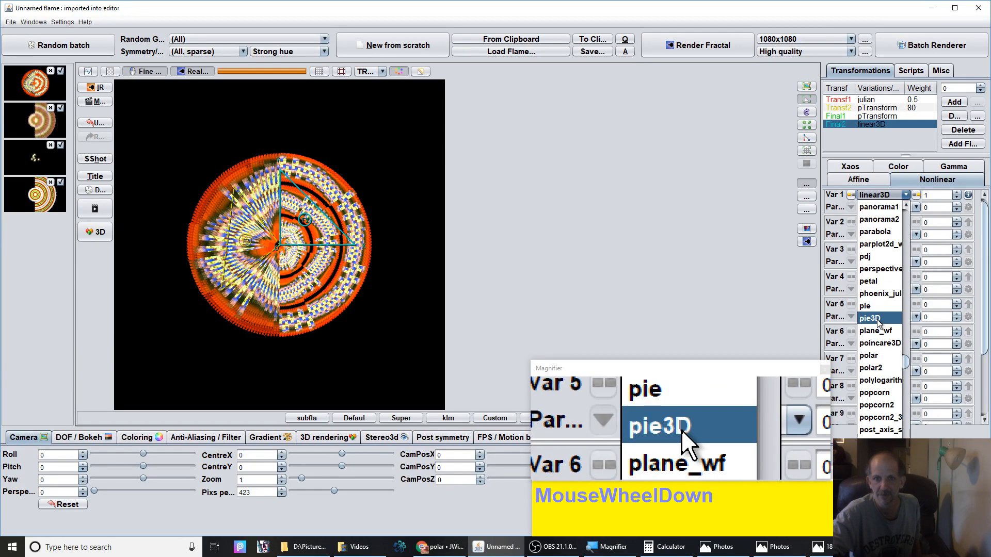
scroll(878, 320, "down", 7)
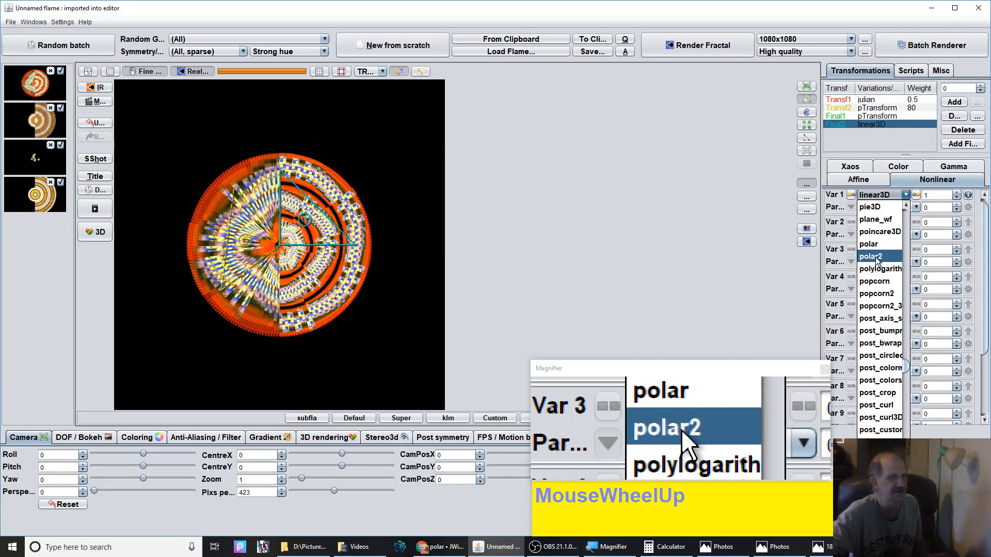
left_click(876, 260)
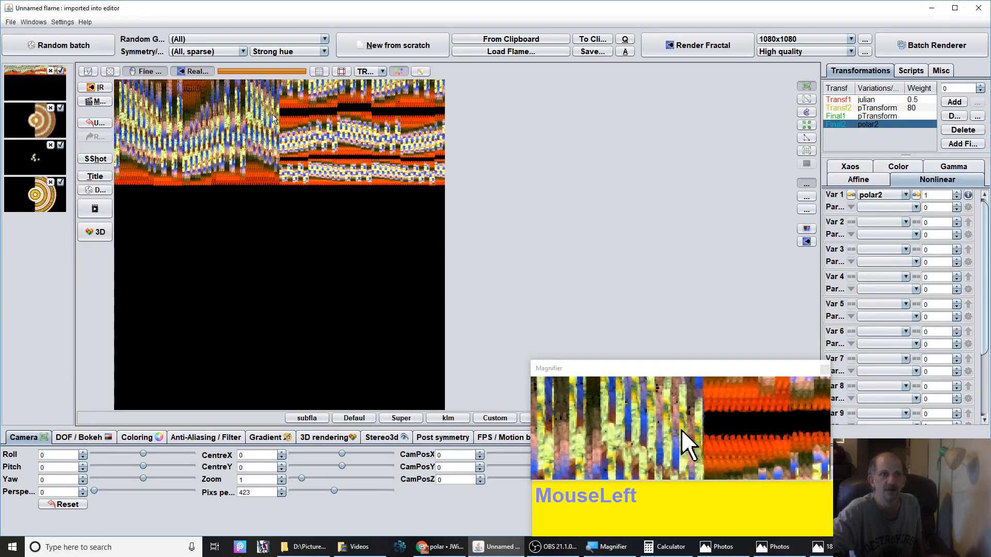
Step: Reframe the flame with the camera at about CentreX -0.107 and CentreY -0.638, enlarged to 1000 pixels per unit
left_click_drag(273, 118, 315, 392)
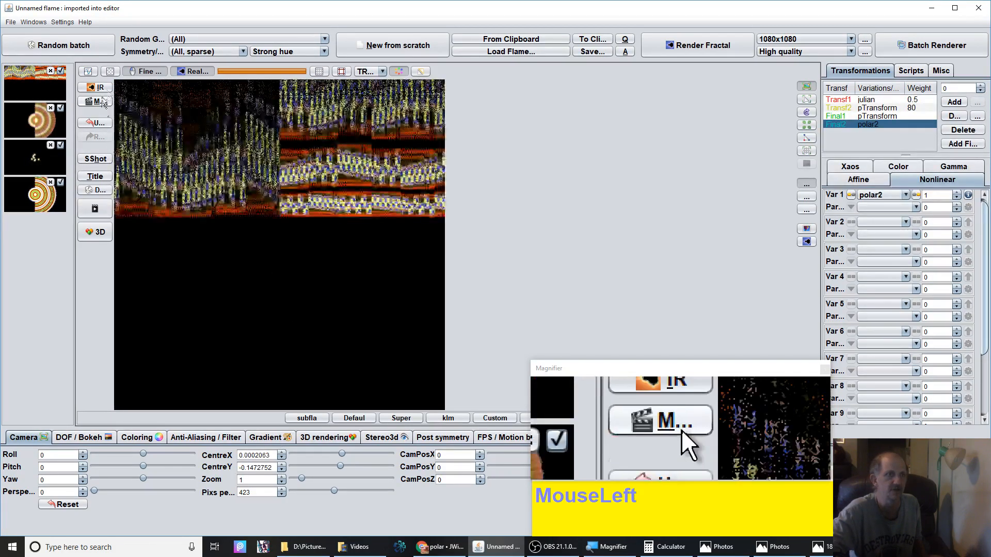
left_click_drag(283, 107, 314, 311)
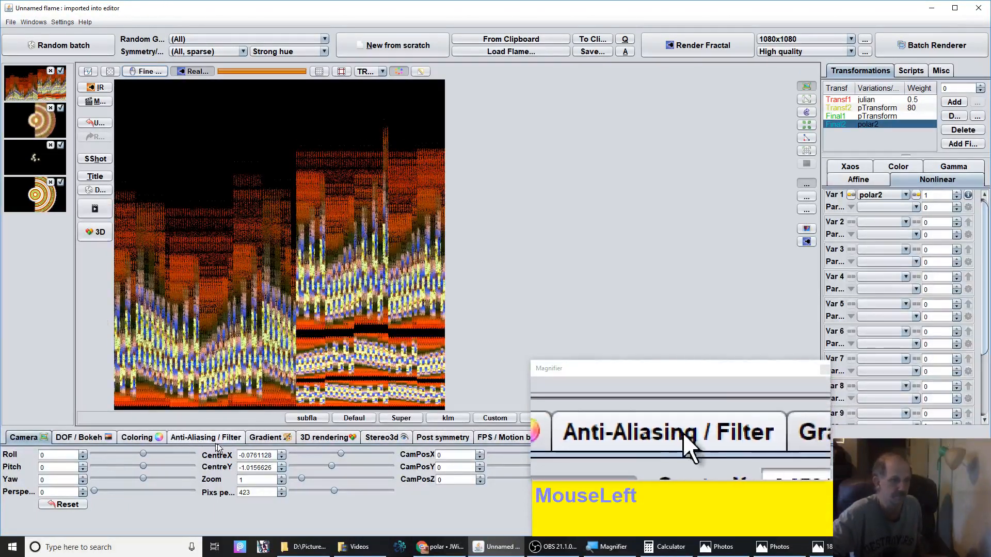
left_click_drag(334, 491, 307, 254)
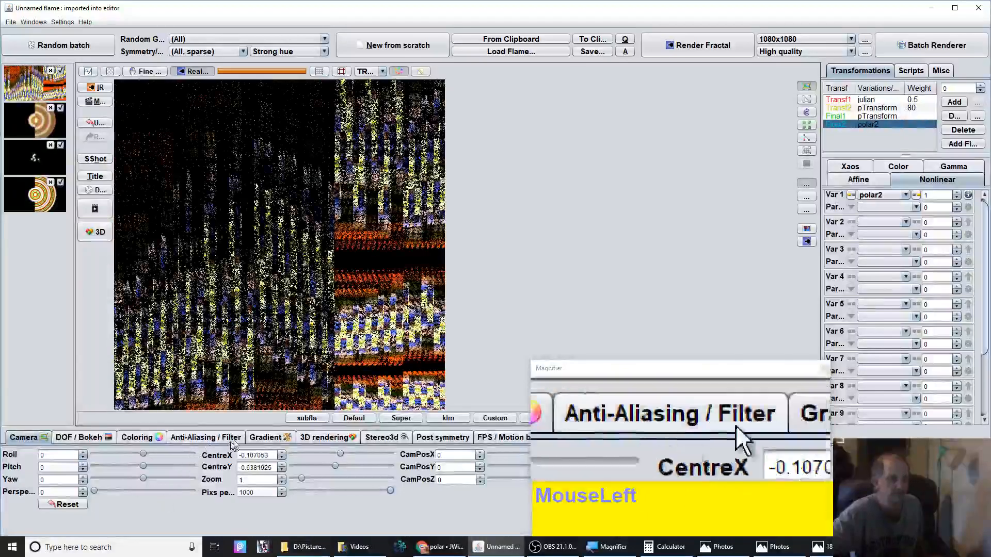
Step: Try several random gradients on the flame and return to the earlier dark teal-and-gold gradient
left_click(266, 437)
left_click(20, 500)
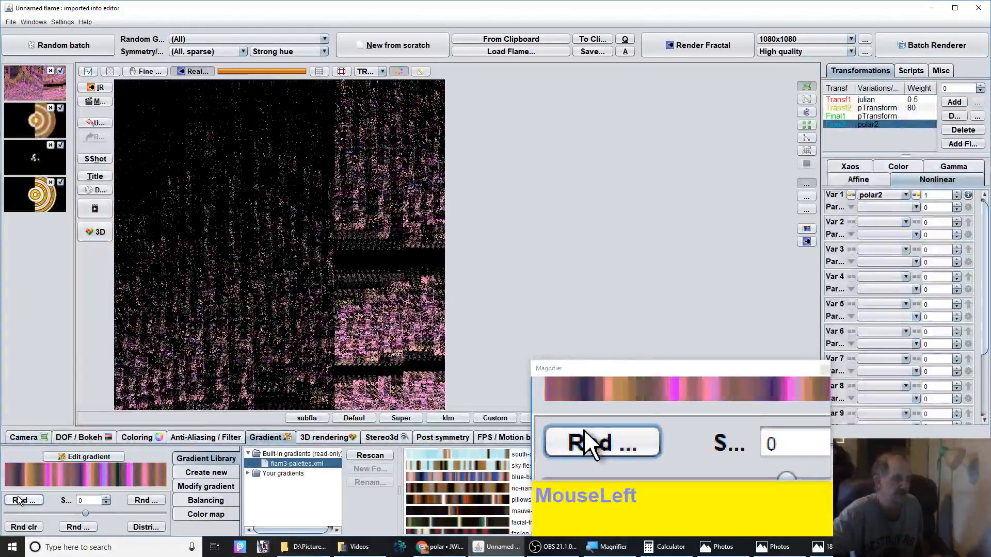
left_click(19, 501)
left_click(18, 500)
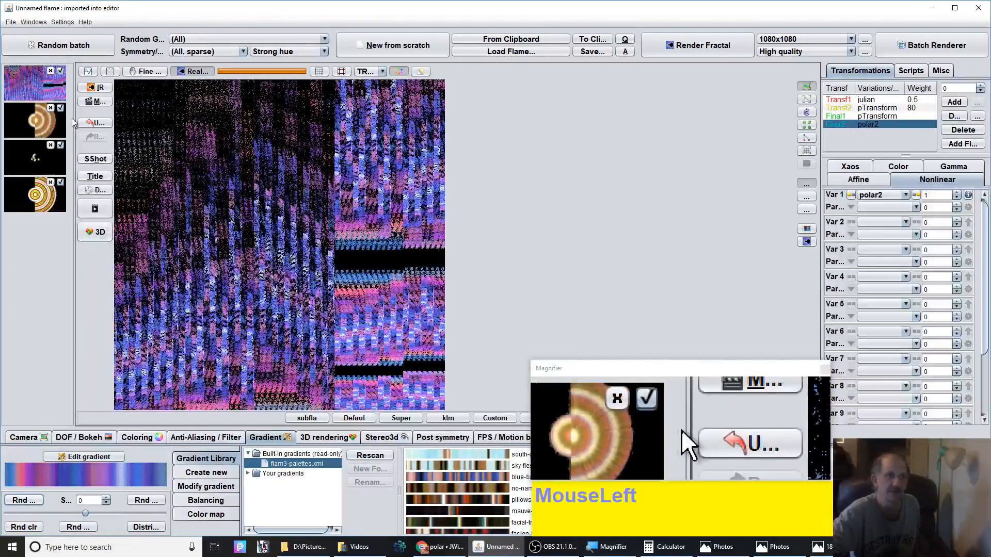
left_click(86, 126)
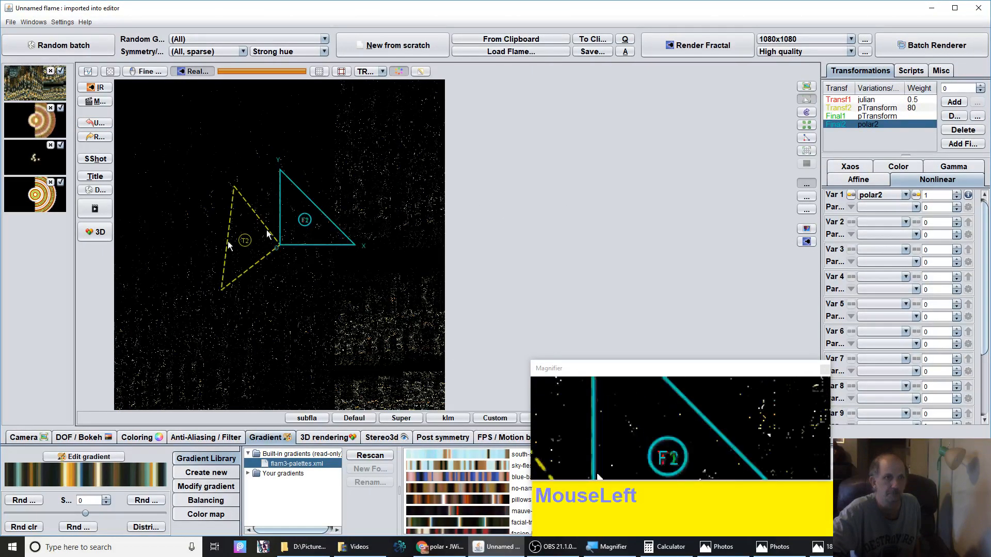
Step: Select the Transf2 triangle on the canvas and test a slightly smaller scale before restoring its size
left_click(252, 255)
scroll(252, 255, "down", 2)
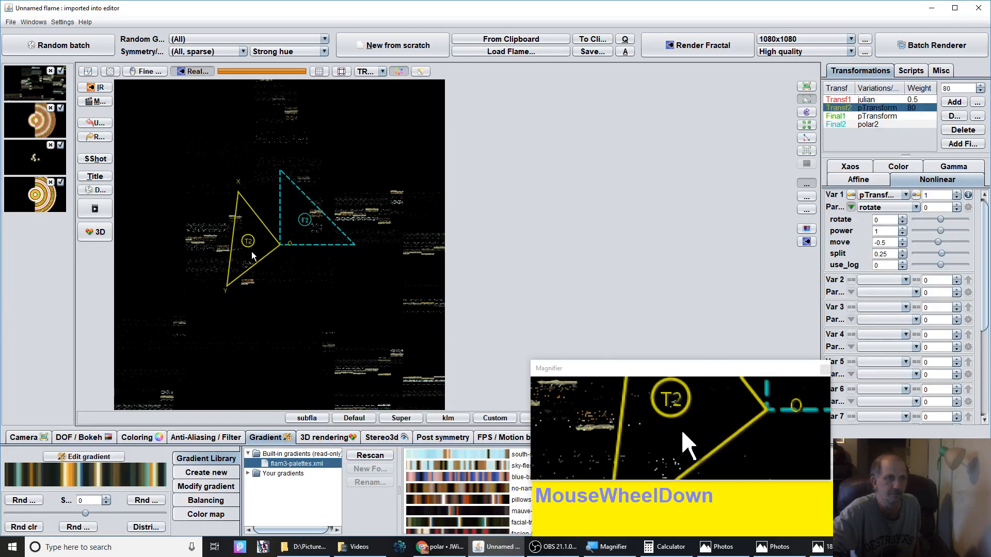
scroll(252, 255, "up", 2)
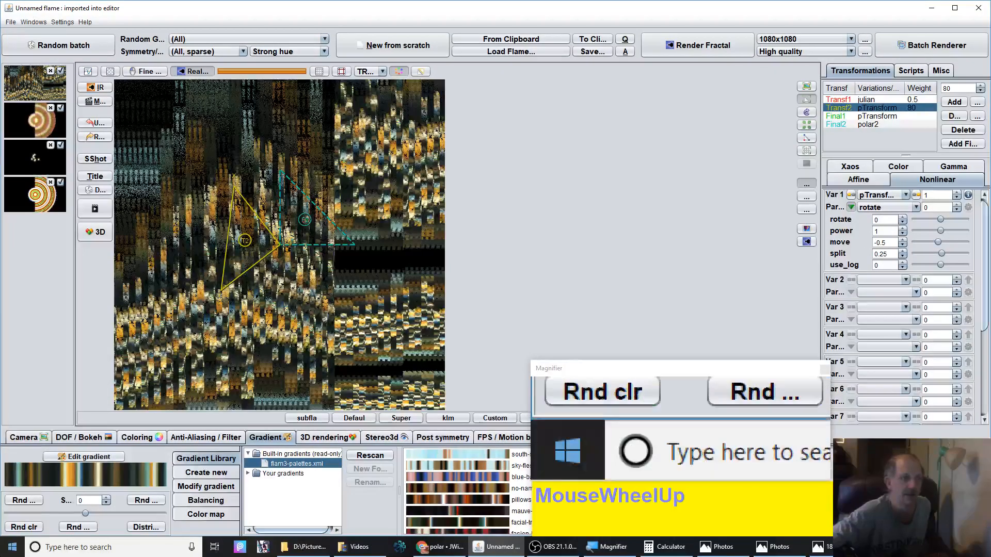
Step: Raise the flame's brightness to 39.28 in the coloring settings
left_click(138, 436)
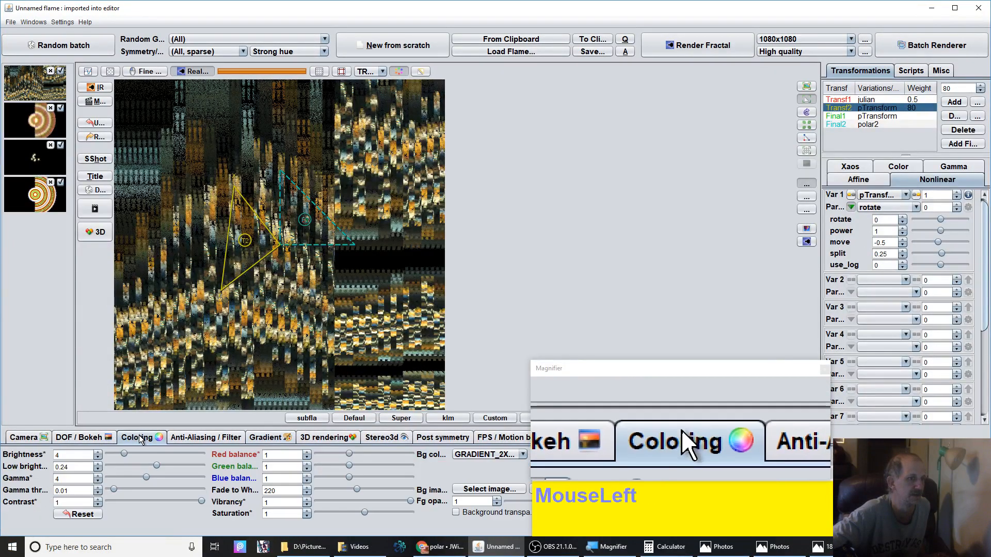
left_click_drag(85, 459, 950, 362)
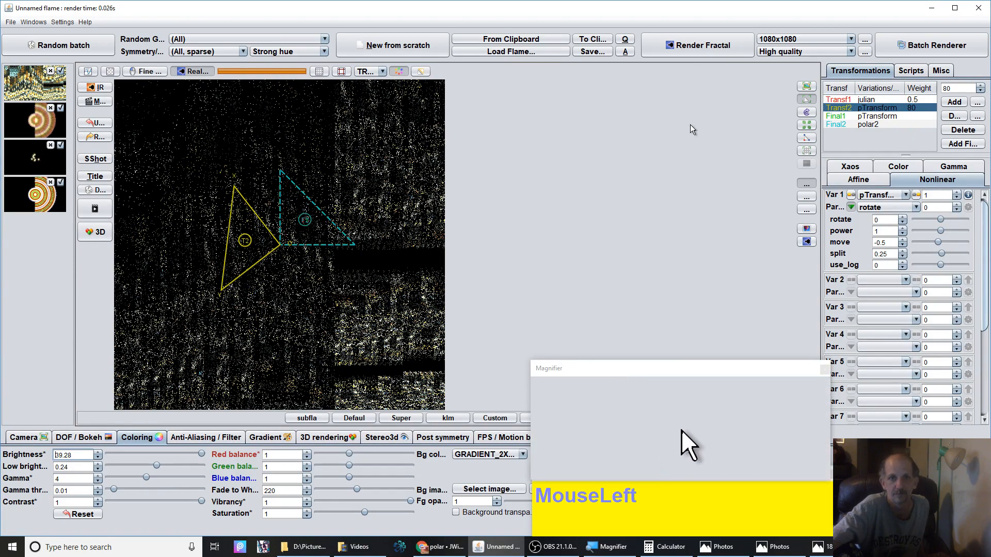
Step: Rotate the Transf2 triangle counterclockwise until its X point lies slightly below the origin, and store a snapshot of the flame
left_click_drag(224, 265, 426, 262)
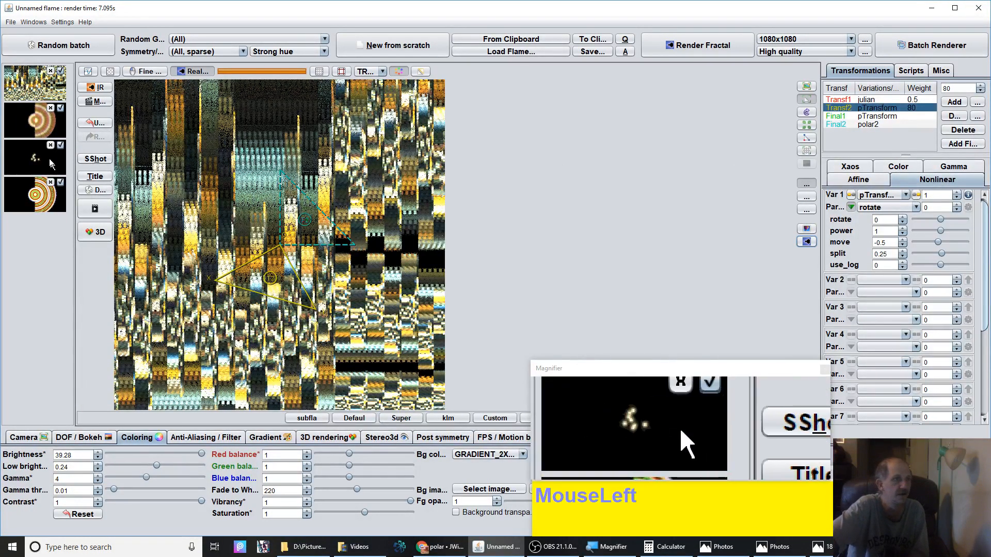
left_click(101, 164)
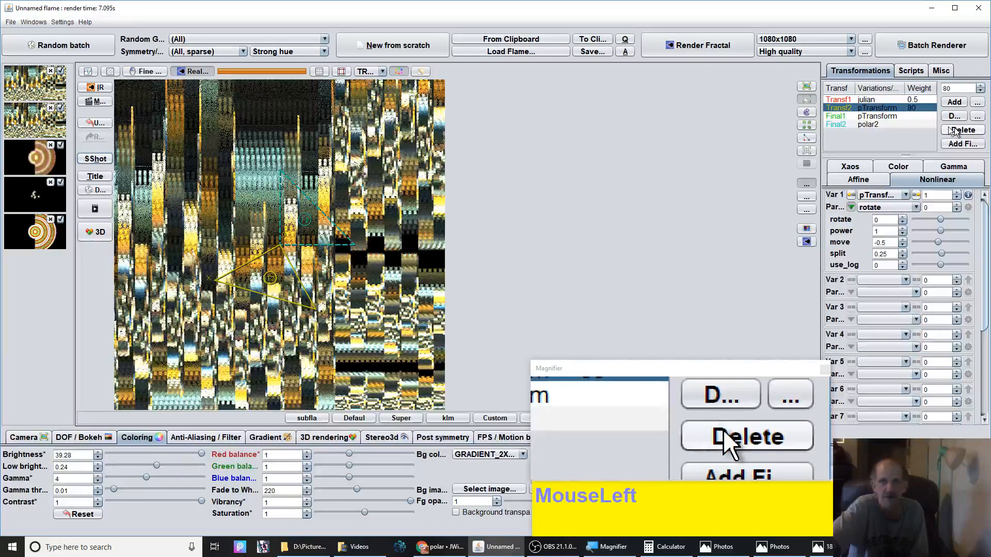
Step: Delete the polar2 final transformation
left_click(894, 123)
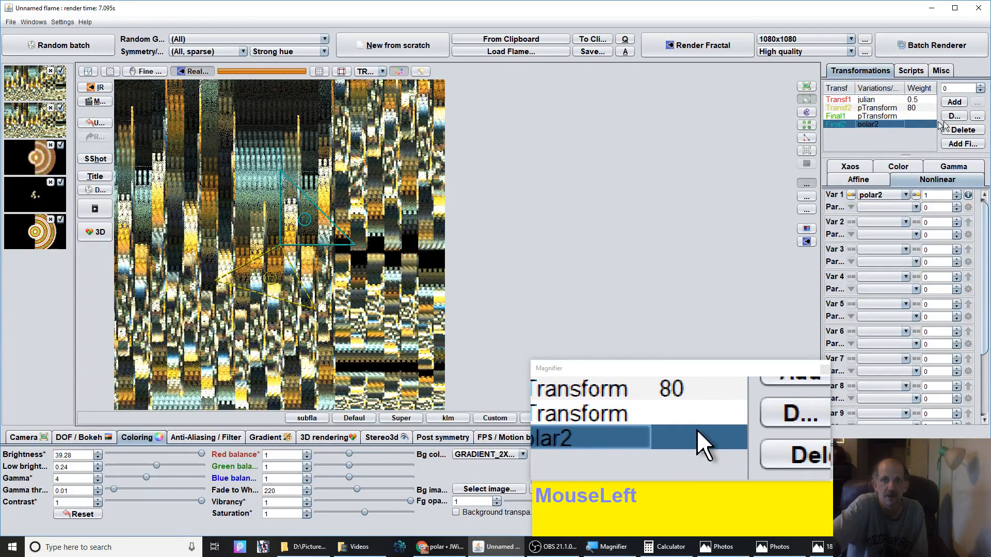
left_click(963, 129)
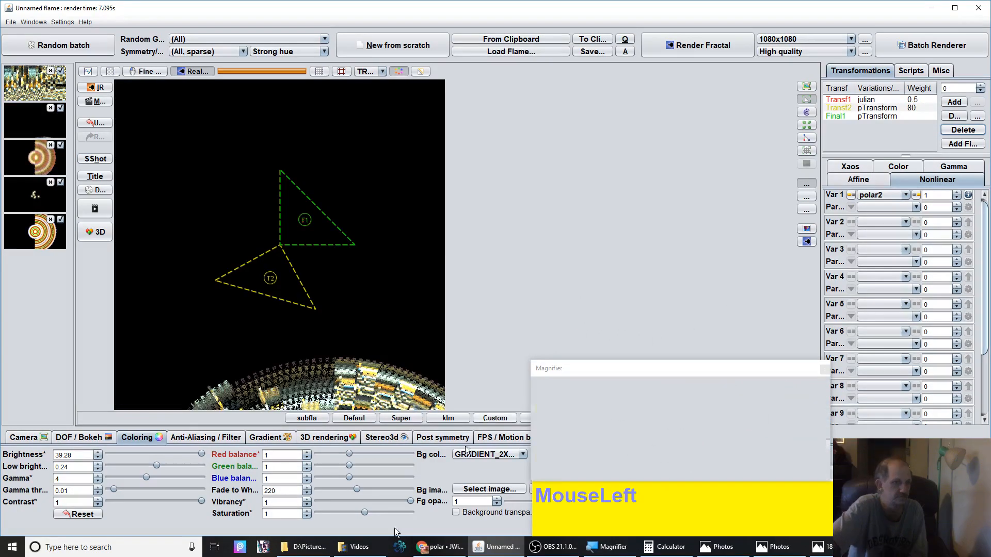
Step: Reset the camera and reduce it to 704 pixels per unit
left_click(23, 438)
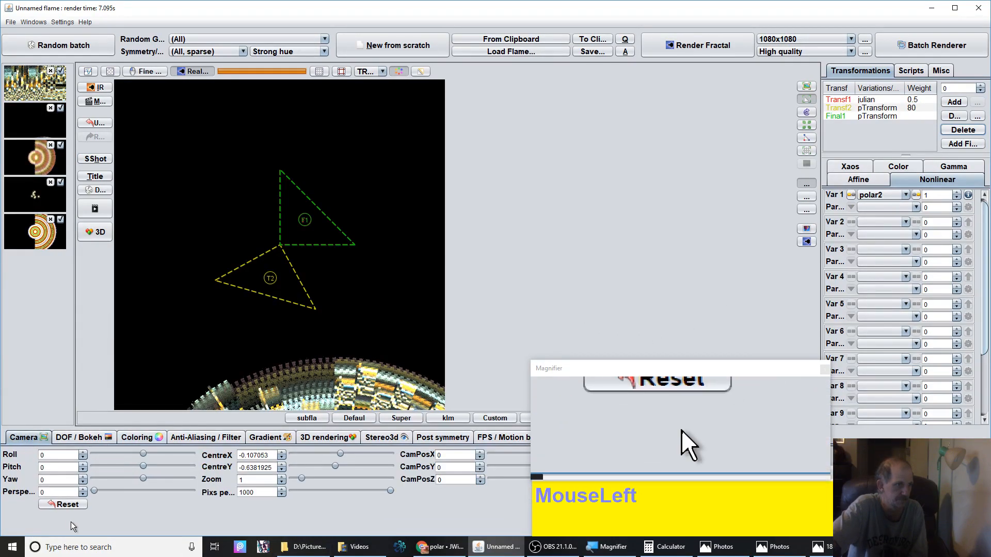
left_click(61, 506)
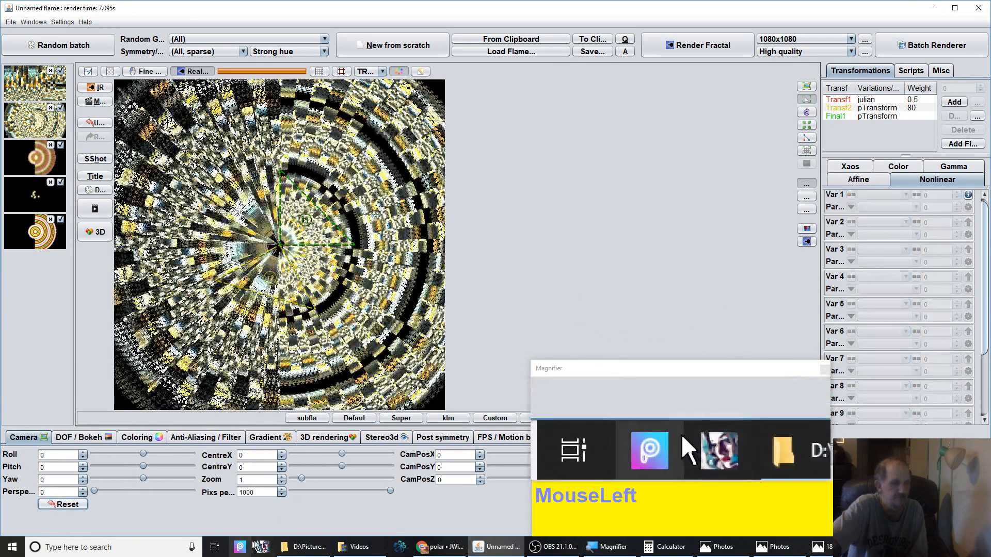
left_click_drag(391, 490, 362, 491)
Step: Set the move parameter of Transf2's pTransform to -0.548 and delete the remaining pTransform final transformation
left_click(890, 109)
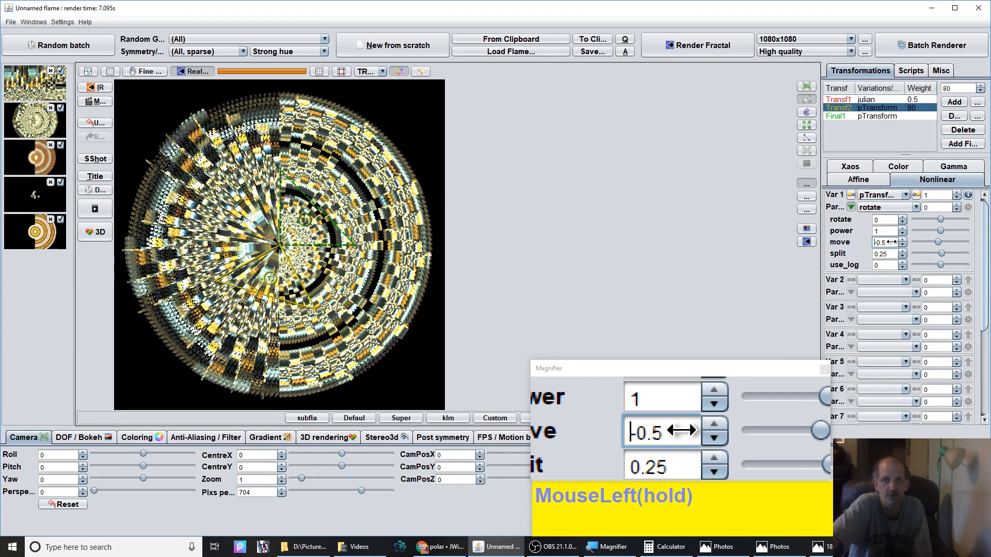
left_click_drag(889, 242, 888, 243)
left_click(884, 116)
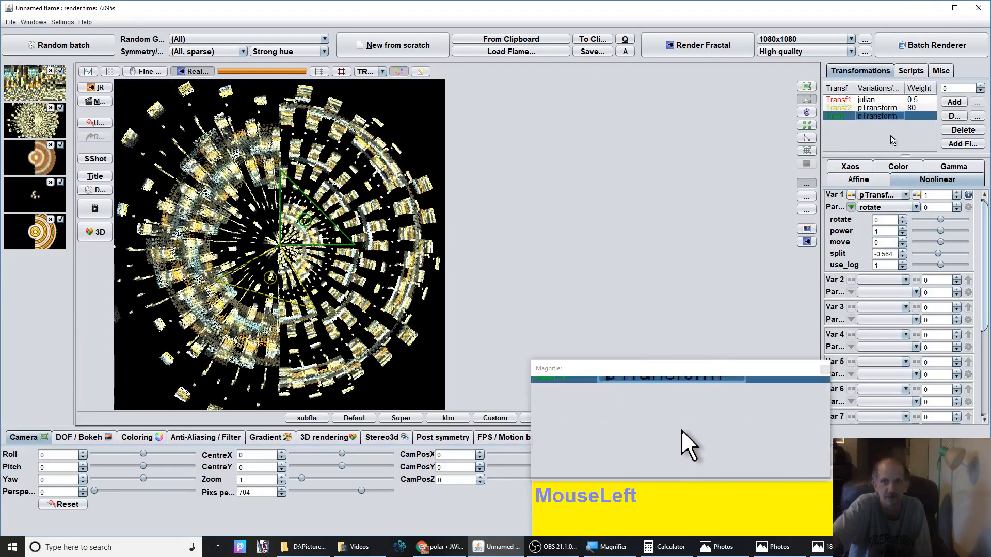
left_click(956, 135)
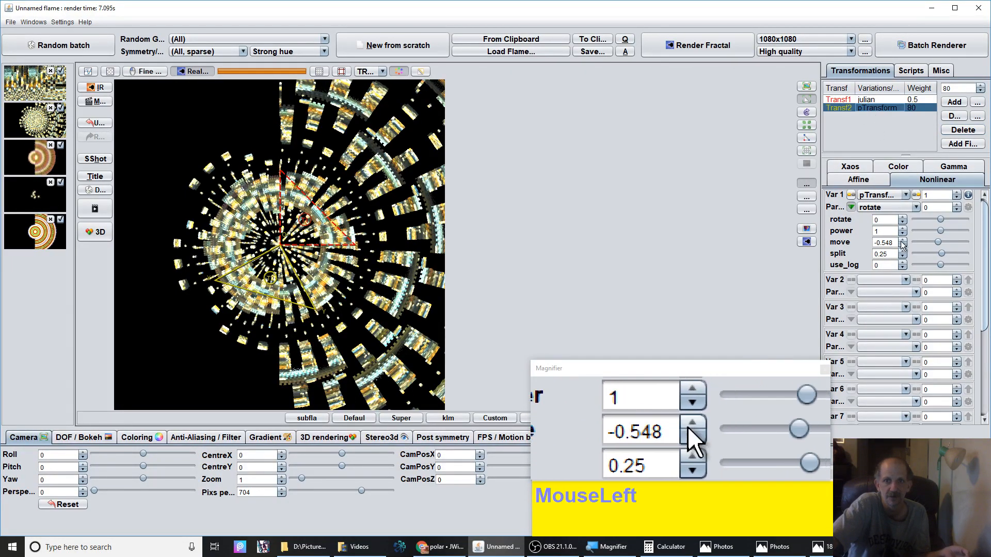
Step: Set Transf2's move parameter to -0.604 and rescale its triangle on the canvas, using fine mouse adjustment
left_click_drag(892, 243, 570, 120)
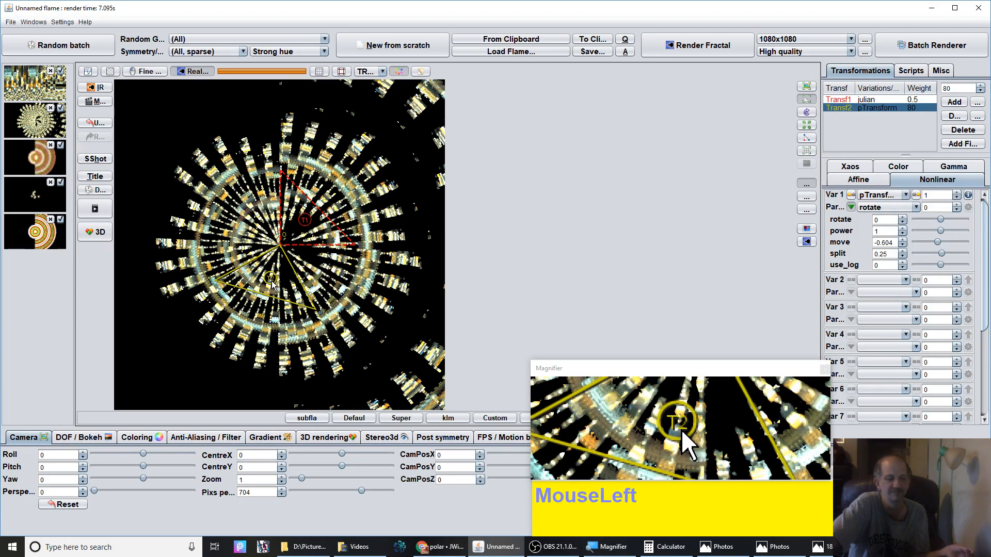
scroll(272, 283, "up", 3)
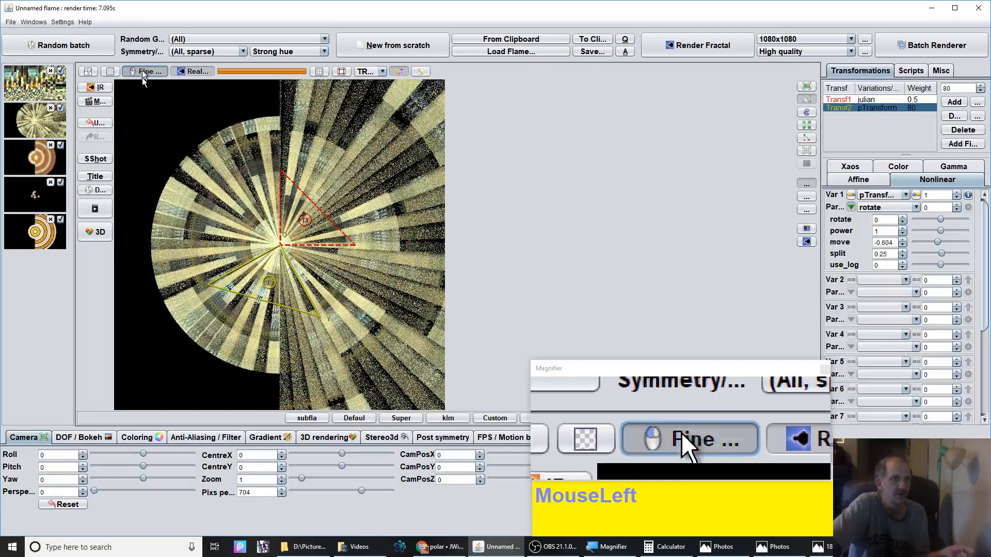
scroll(276, 192, "down", 5)
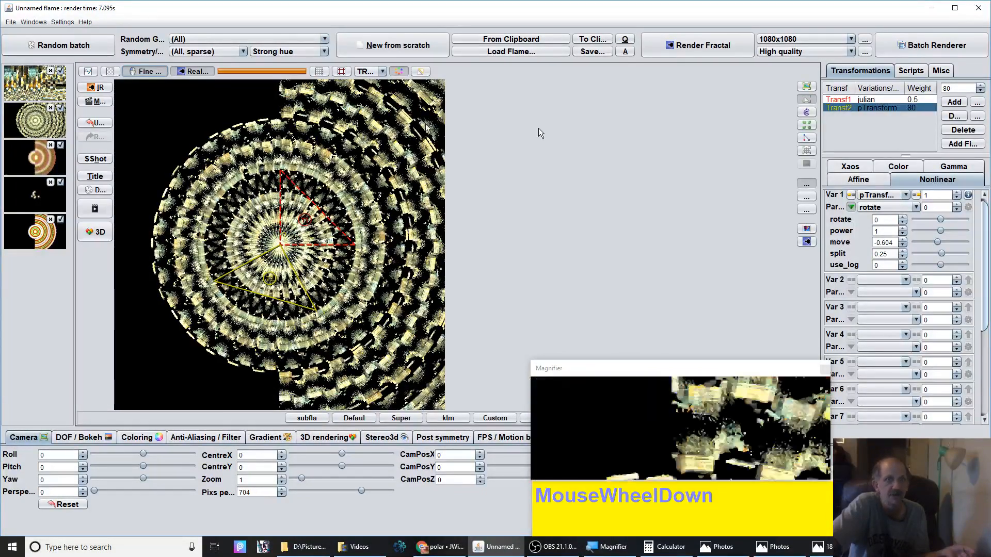
Step: Fine-scale Transf2's affine in 100.1 increments to an X1 of about -0.87577, and set the camera to 688 pixels per unit
left_click(865, 183)
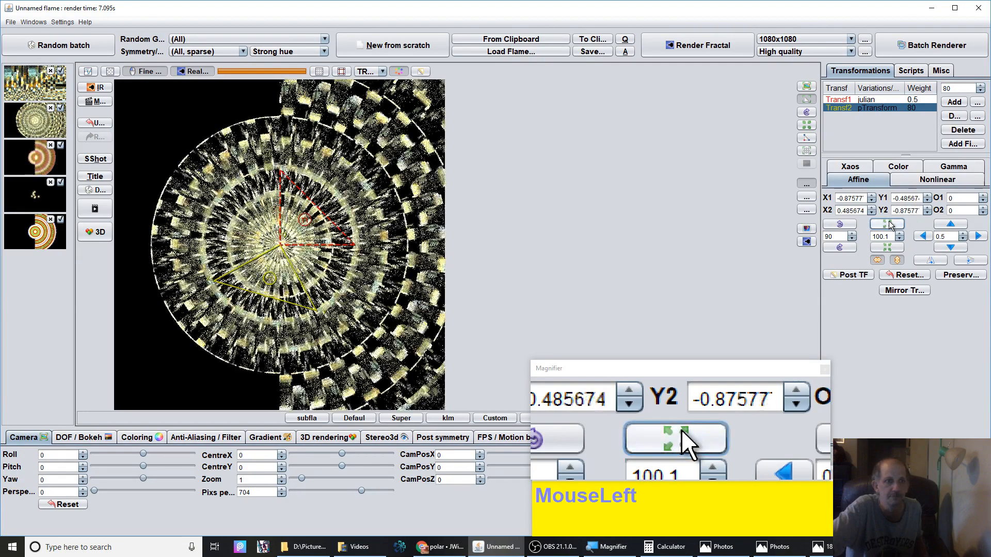
left_click(885, 247)
left_click(886, 249)
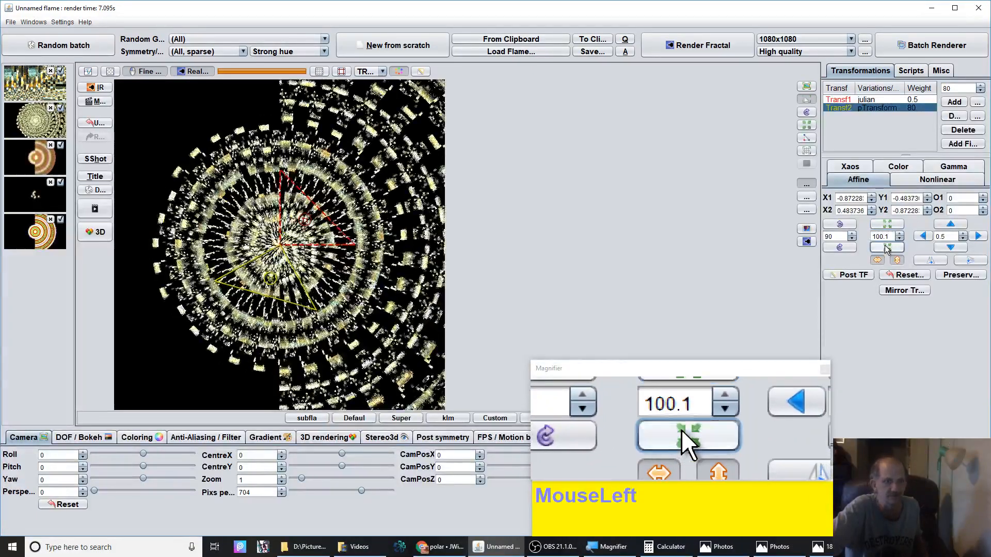
left_click(886, 223)
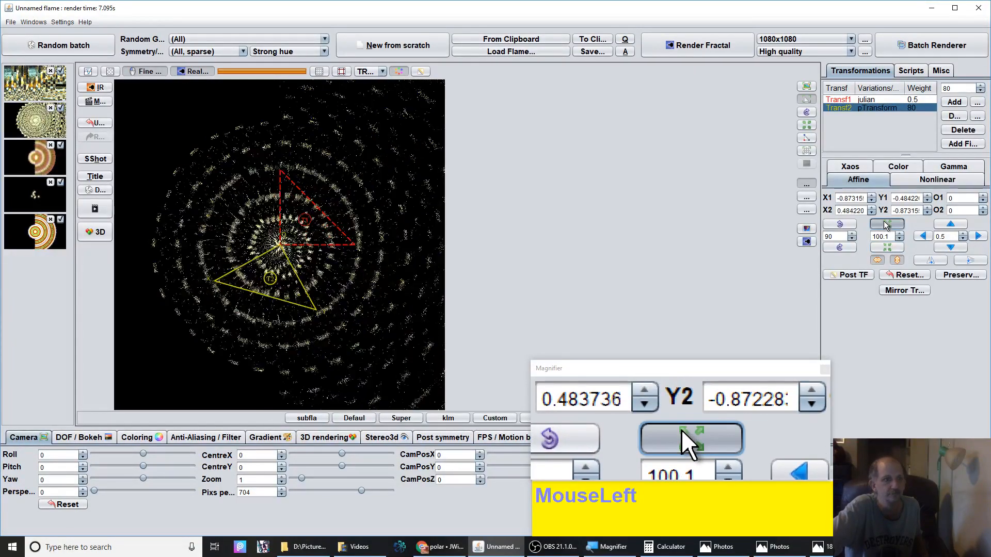
left_click(886, 223)
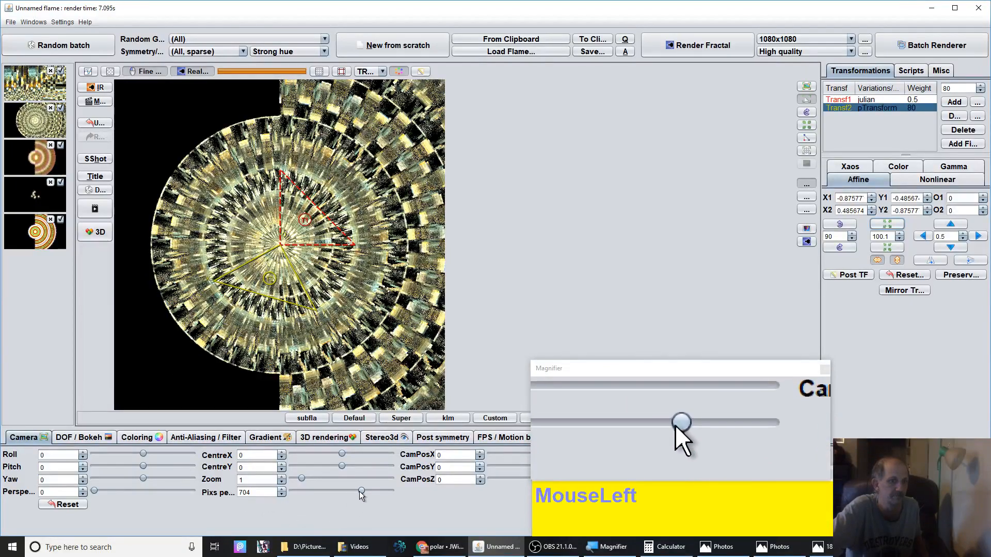
mouse_move(360, 492)
left_mouse_down()
mouse_move(324, 493)
mouse_move(360, 491)
left_mouse_up()
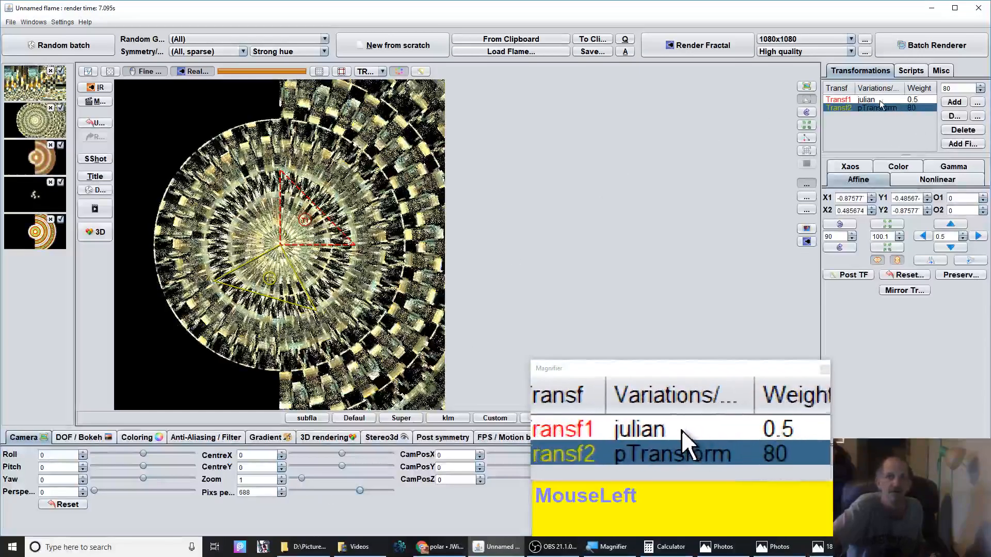
Step: Set the split parameter of Transf2's pTransform to 0.2072 and reframe the camera at 466 pixels per unit
left_click(939, 180)
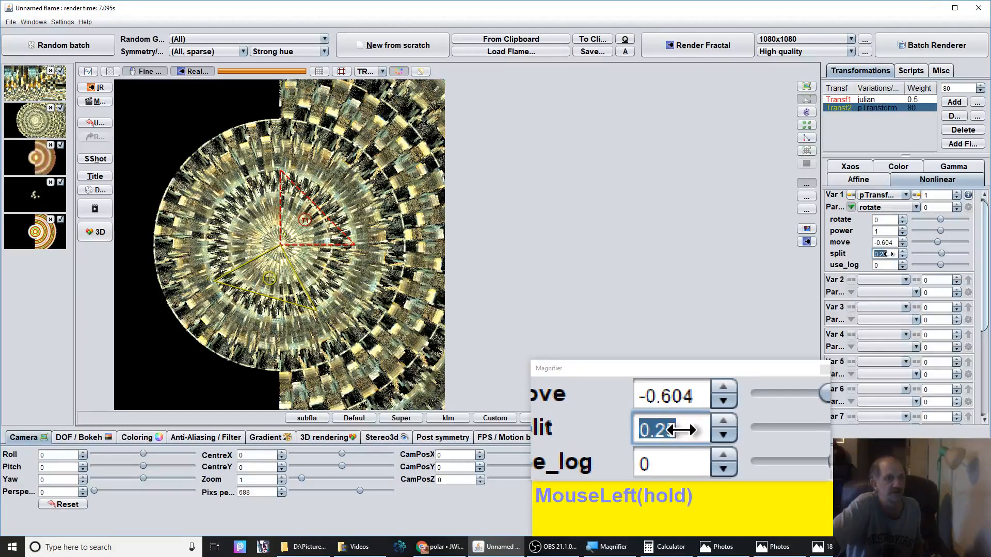
left_click_drag(884, 254, 317, 487)
scroll(284, 271, "up", 5)
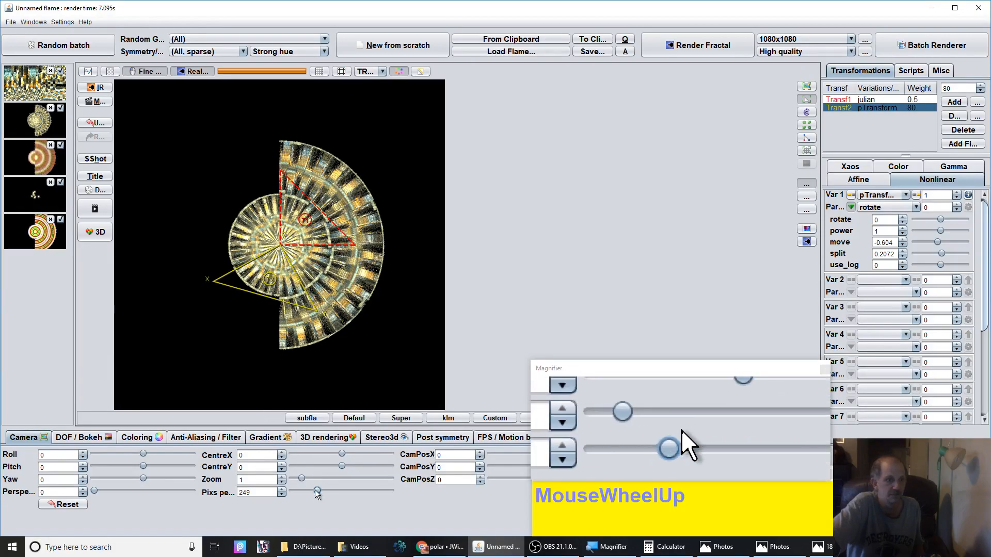
left_click_drag(271, 494, 872, 292)
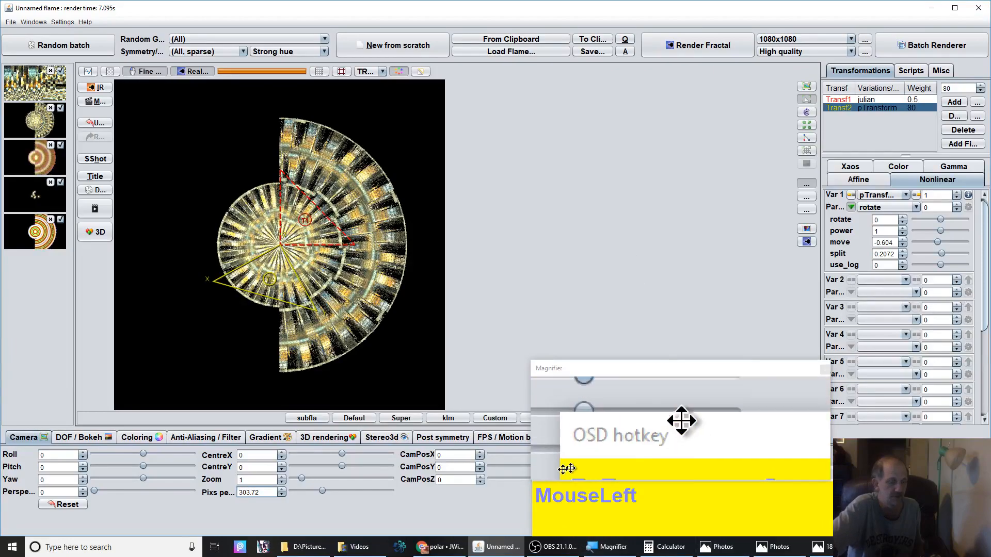
left_click_drag(318, 487, 337, 491)
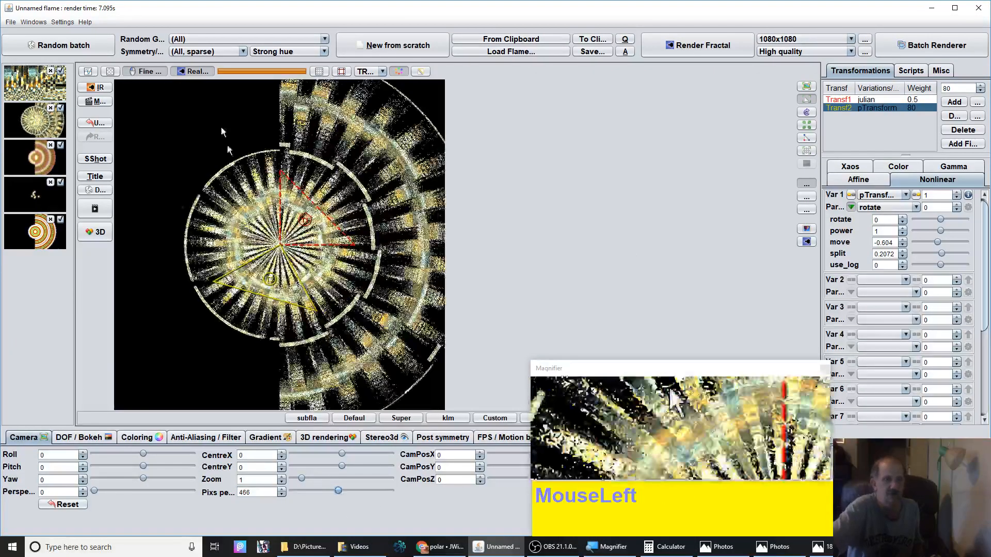
Step: Rotate the Transf2 triangle slightly clockwise and compare small scale changes up and down
left_click_drag(315, 275, 2, 190)
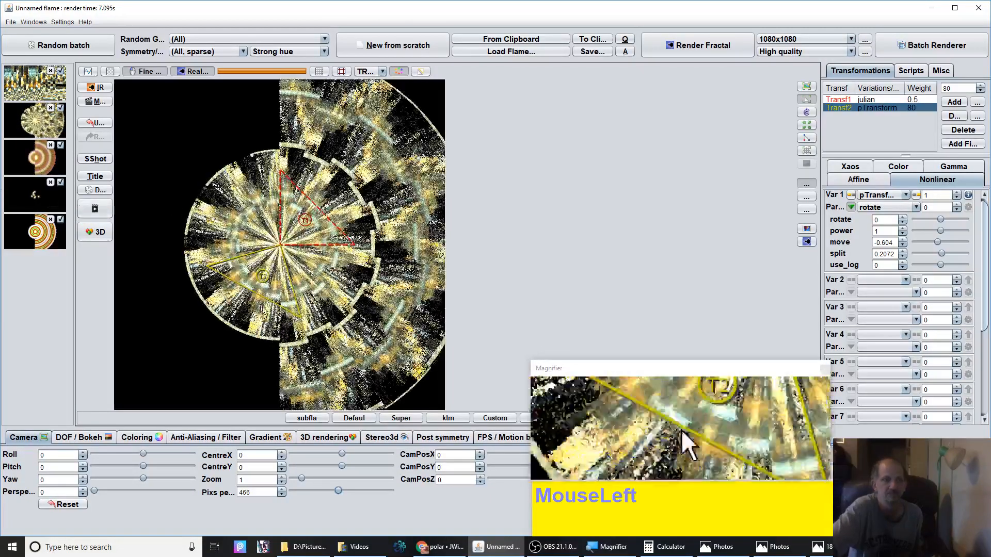
scroll(310, 300, "down", 1)
scroll(307, 298, "up", 1)
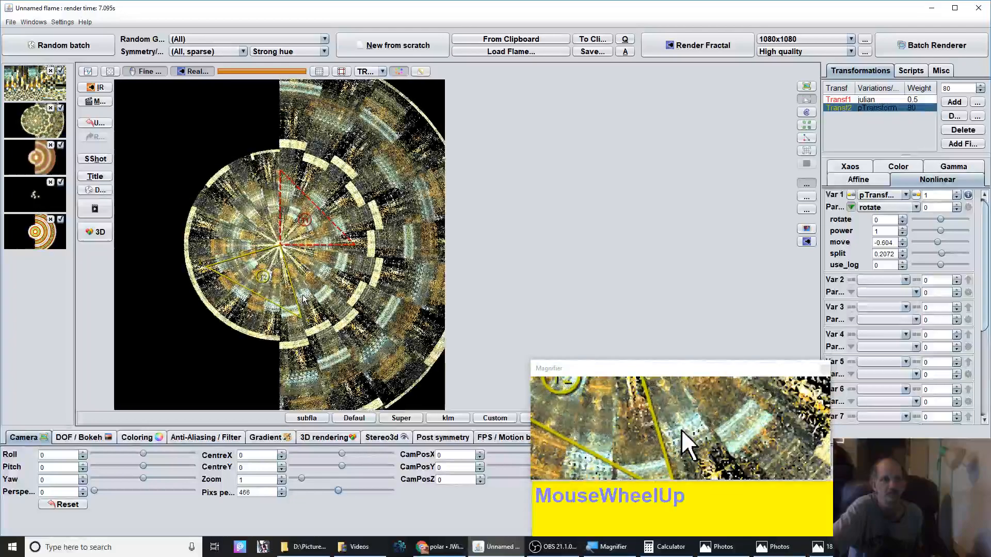
scroll(304, 298, "down", 1)
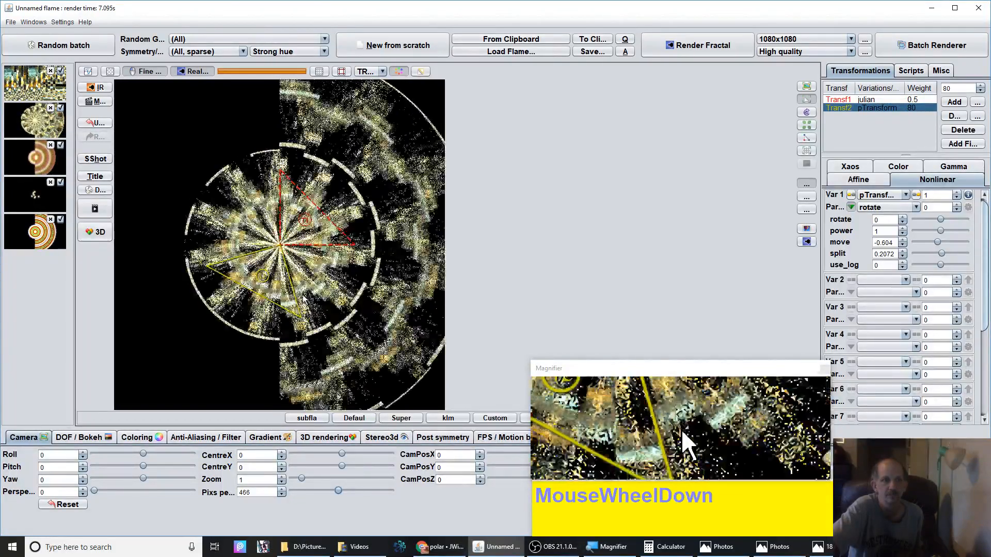
scroll(304, 298, "up", 1)
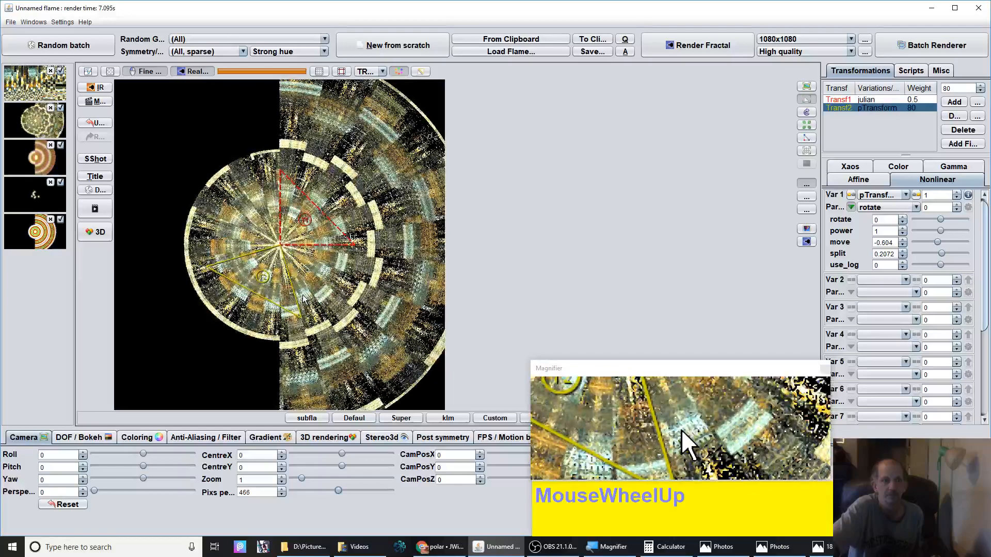
scroll(304, 298, "down", 1)
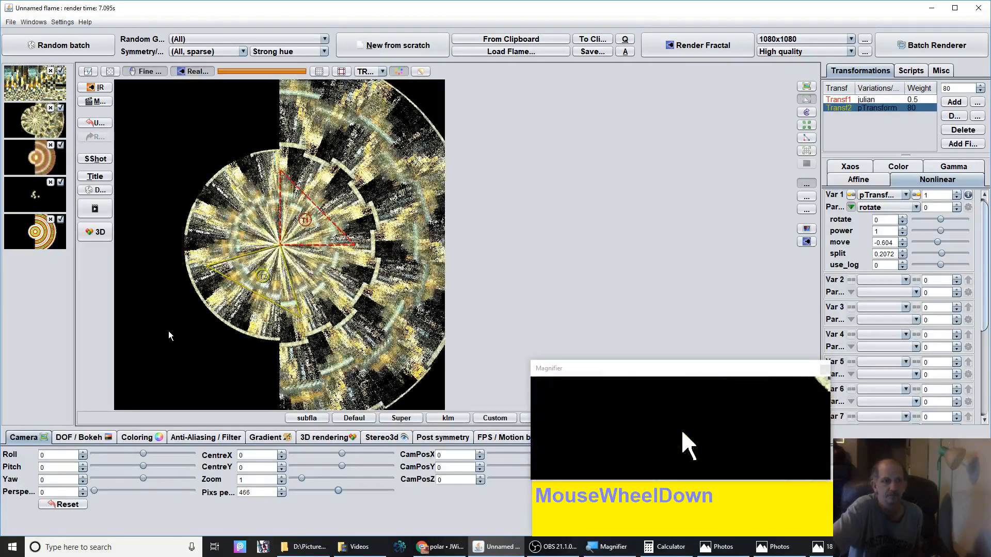
Step: Rotate the Transf2 triangle further clockwise until its X arm is nearly horizontal, and shrink it slightly
scroll(454, 304, "down", 1)
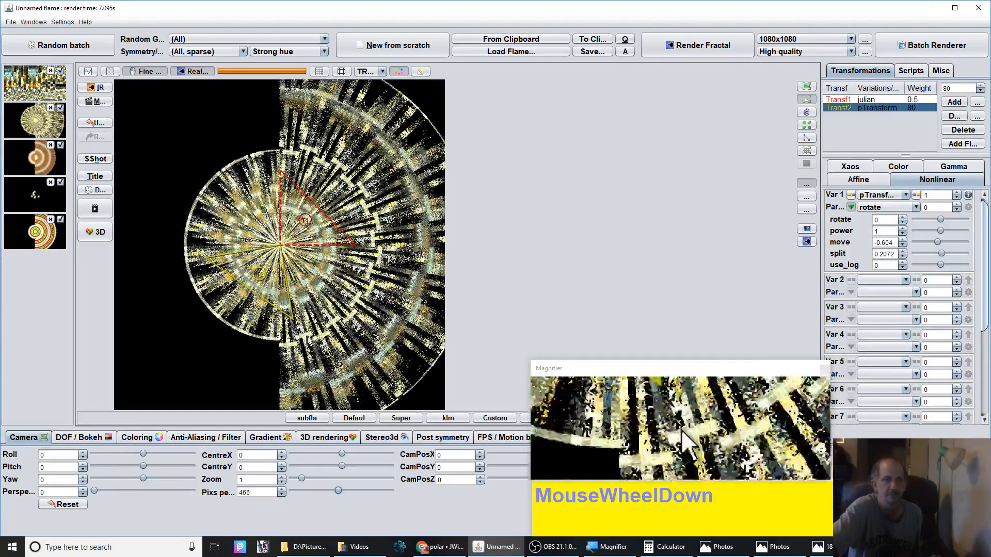
scroll(360, 334, "down", 1)
scroll(360, 335, "down", 1)
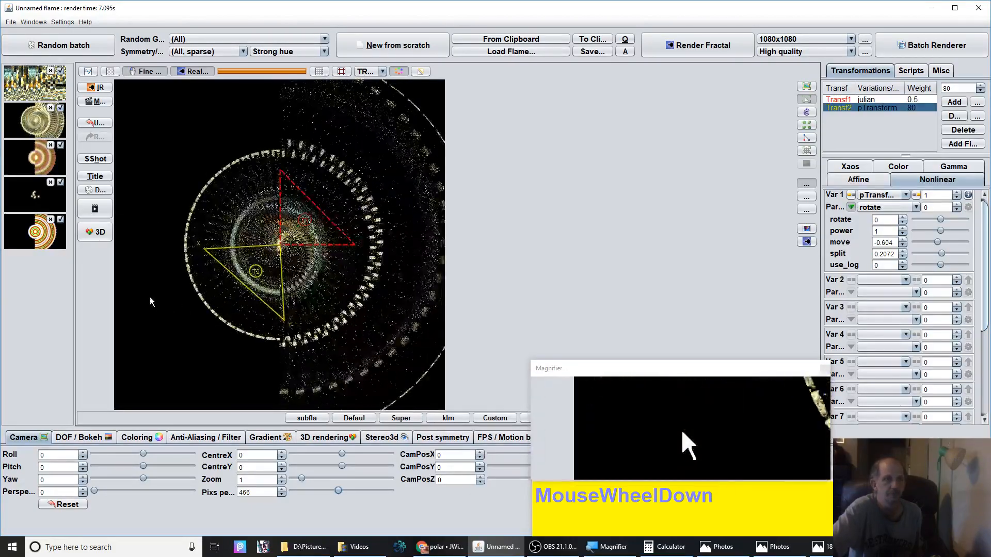
Step: Rotate the Transf2 triangle about 20 degrees counterclockwise around its origin
scroll(580, 303, "down", 1)
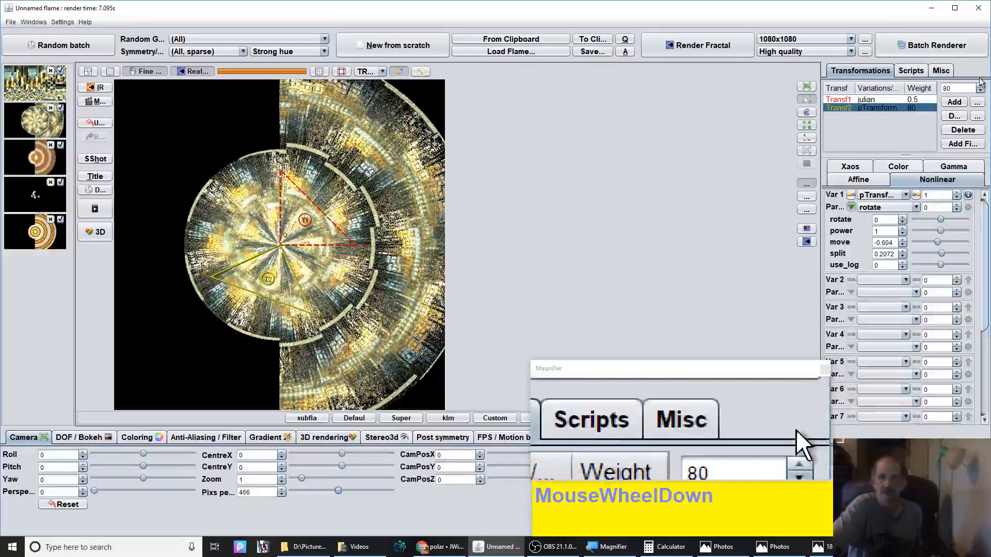
Step: Add a final transformation using the pTransform variation and set its split parameter to about -0.355
left_click(965, 145)
left_click(900, 195)
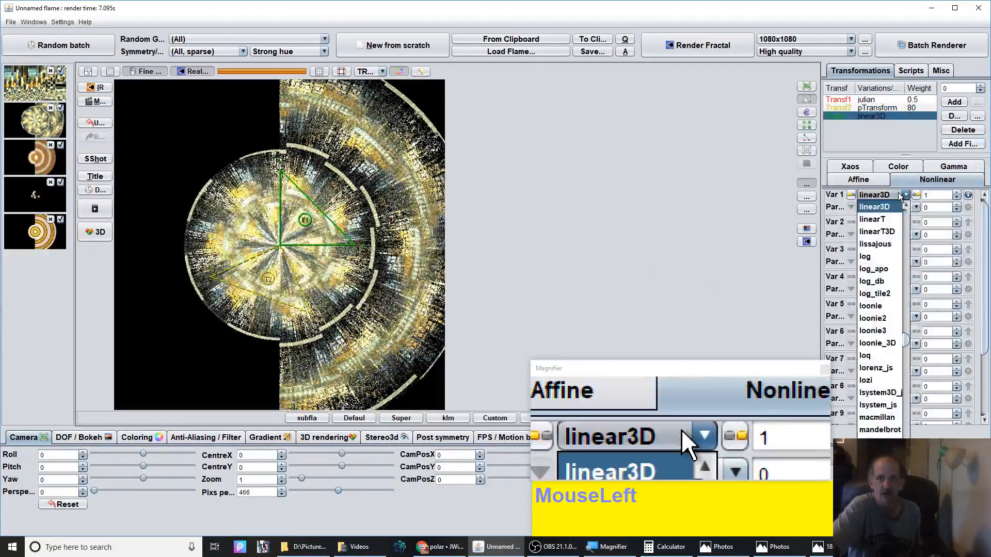
key("p")
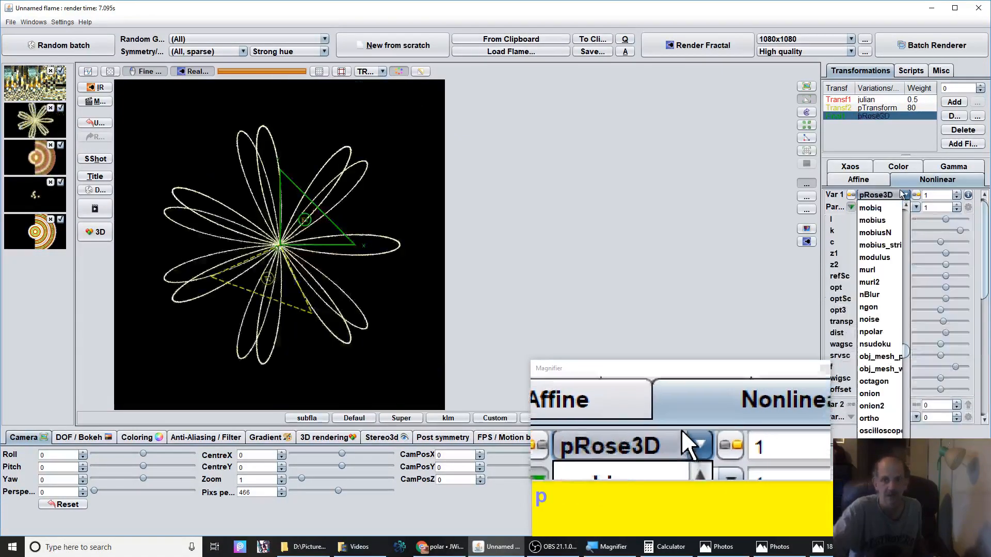
scroll(880, 413, "down", 3)
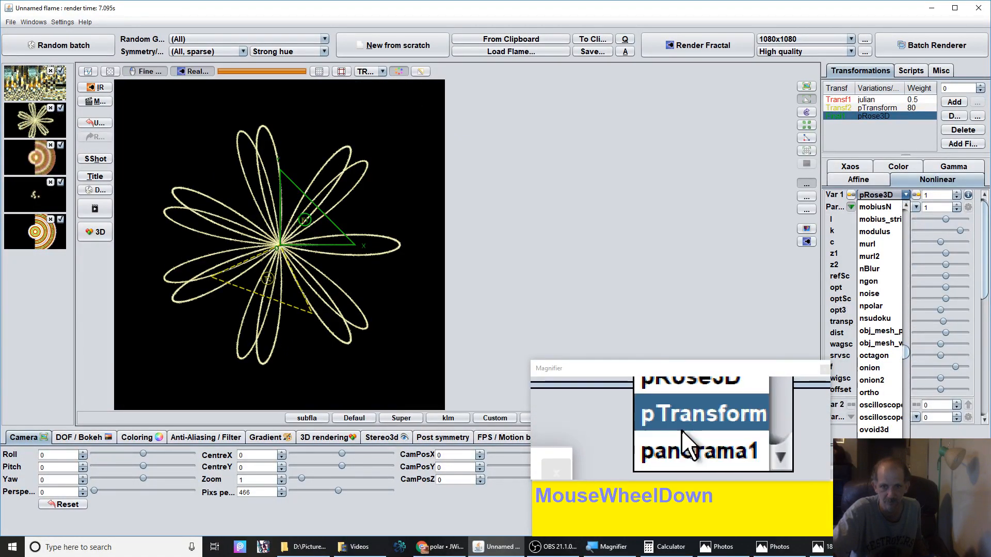
left_click(874, 426)
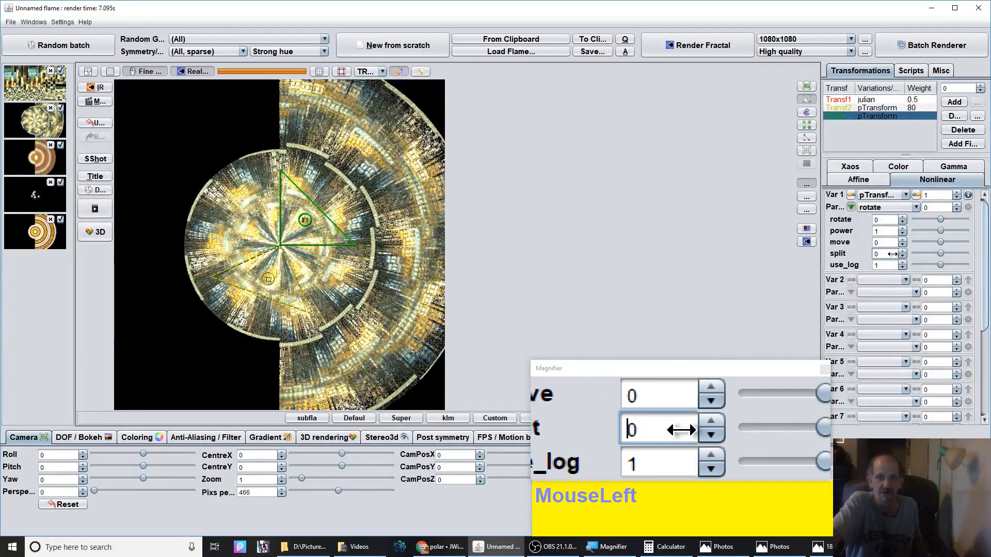
left_click_drag(889, 254, 435, 237)
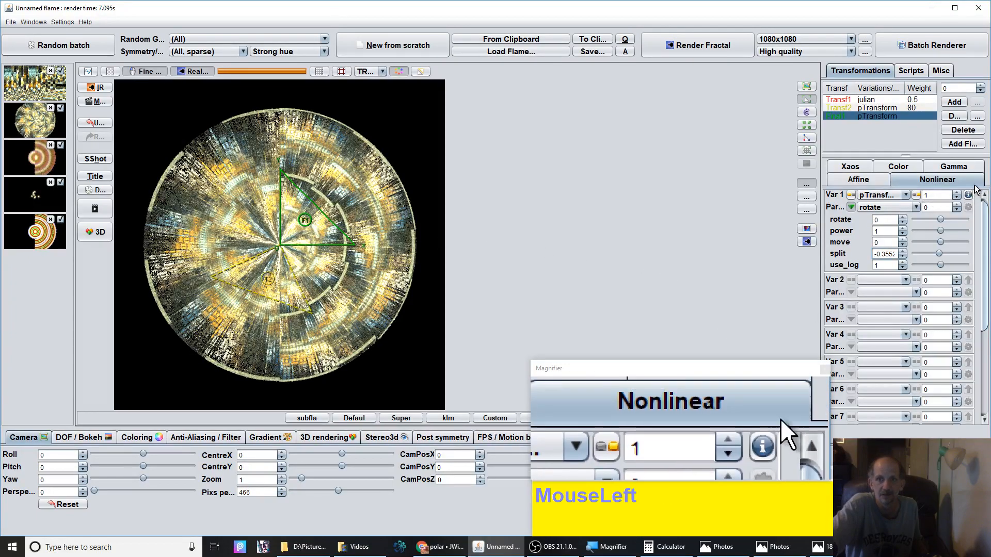
Step: Add a second final transformation and change its variation to polar2
left_click(963, 145)
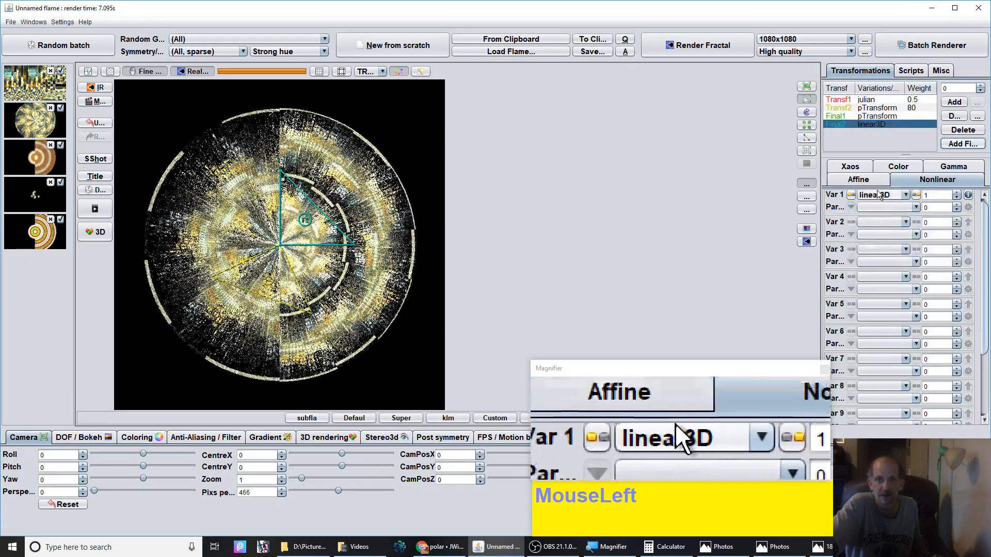
left_click(880, 194)
type("poincare...")
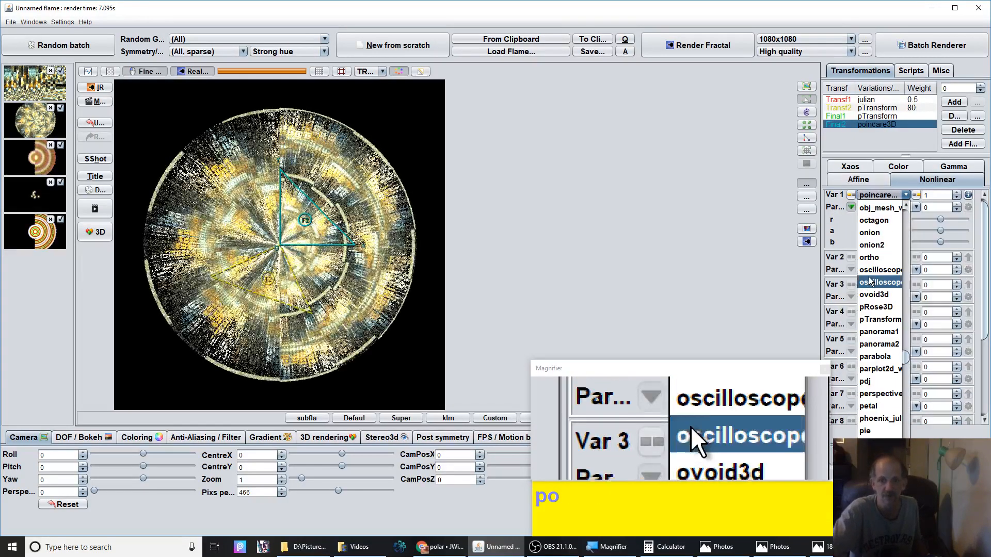
scroll(884, 455, "down", 1)
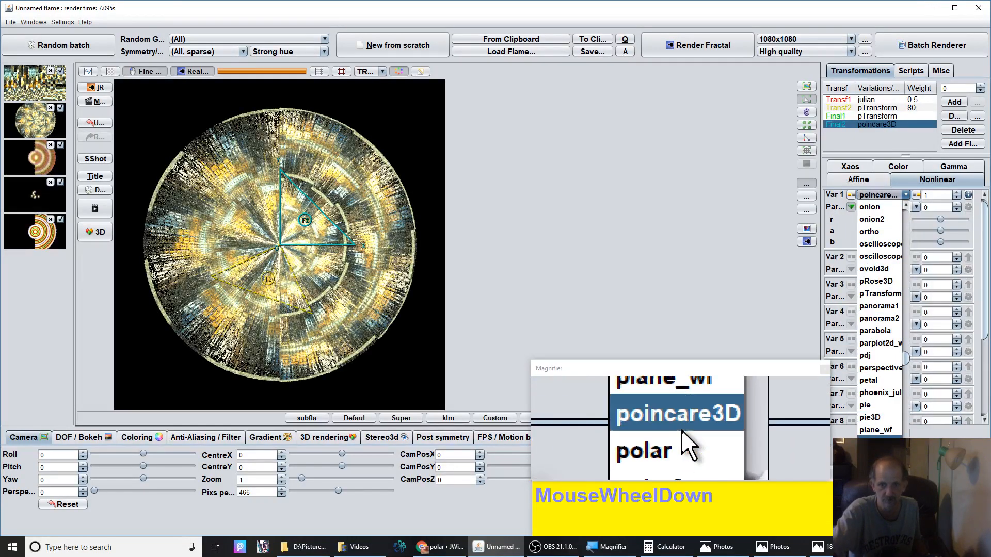
scroll(884, 455, "down", 1)
left_click(883, 455)
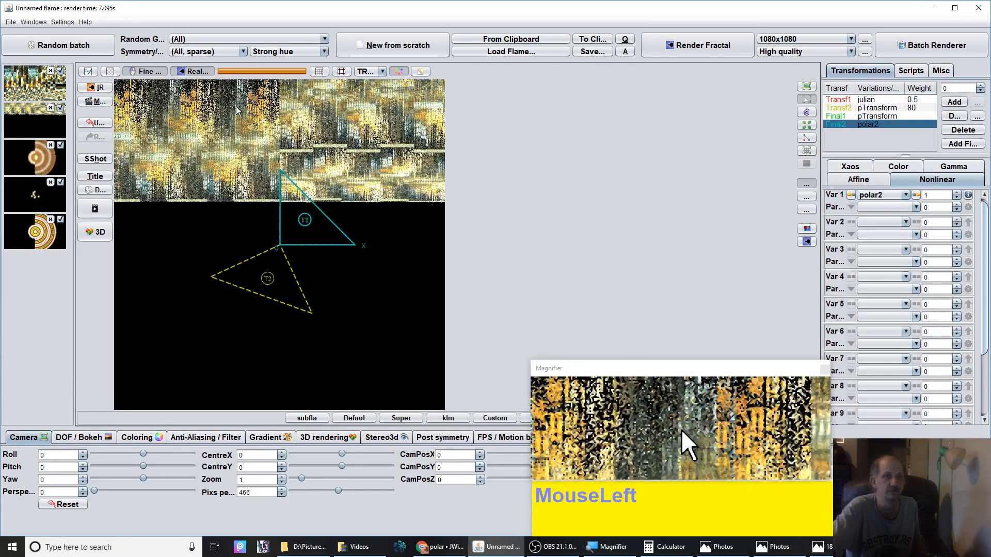
Step: Reframe the unrolled flame by moving the camera centre to about X 0.1167 and Y -0.8923
double_click(269, 117)
left_click_drag(269, 116, 43, 554)
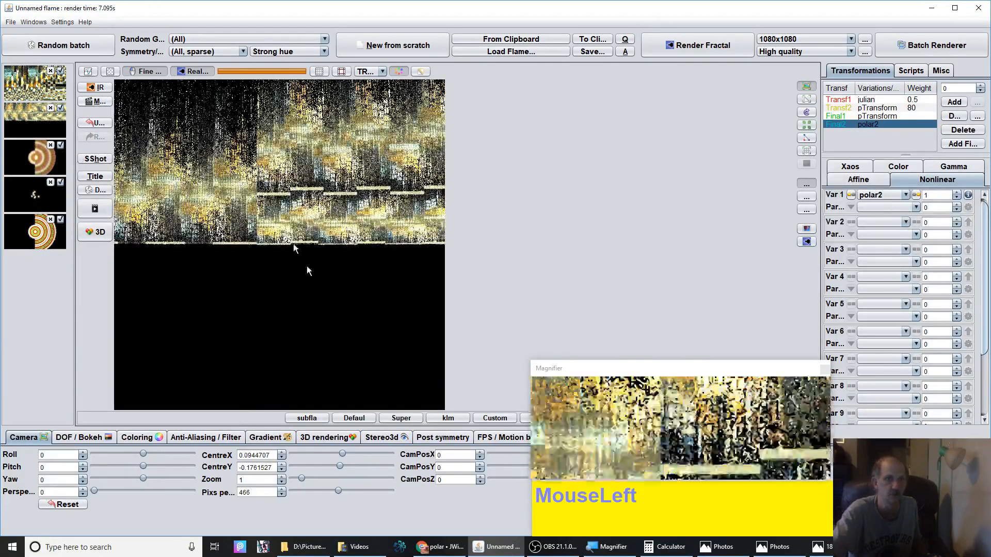
left_click_drag(312, 136, 232, 553)
left_click_drag(298, 149, 155, 155)
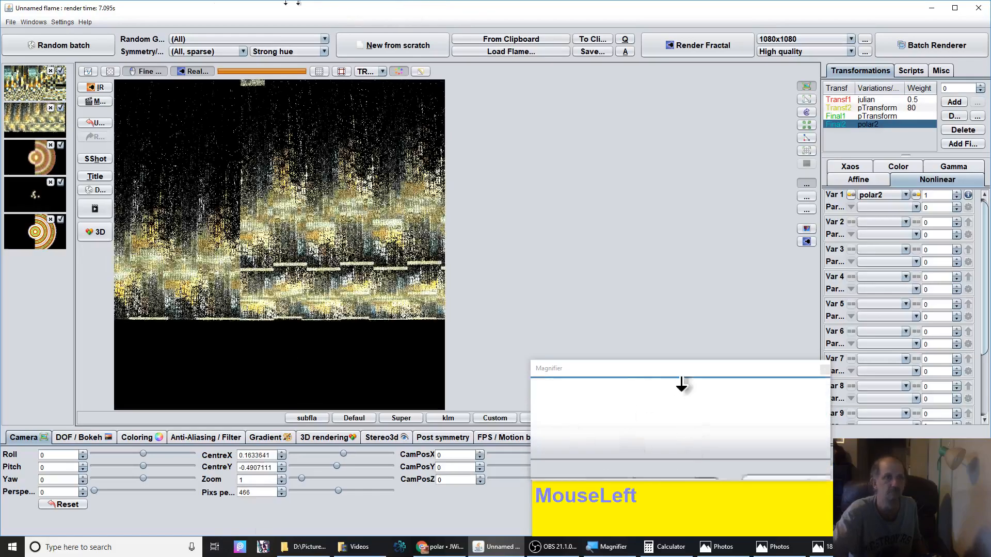
left_click_drag(258, 150, 343, 144)
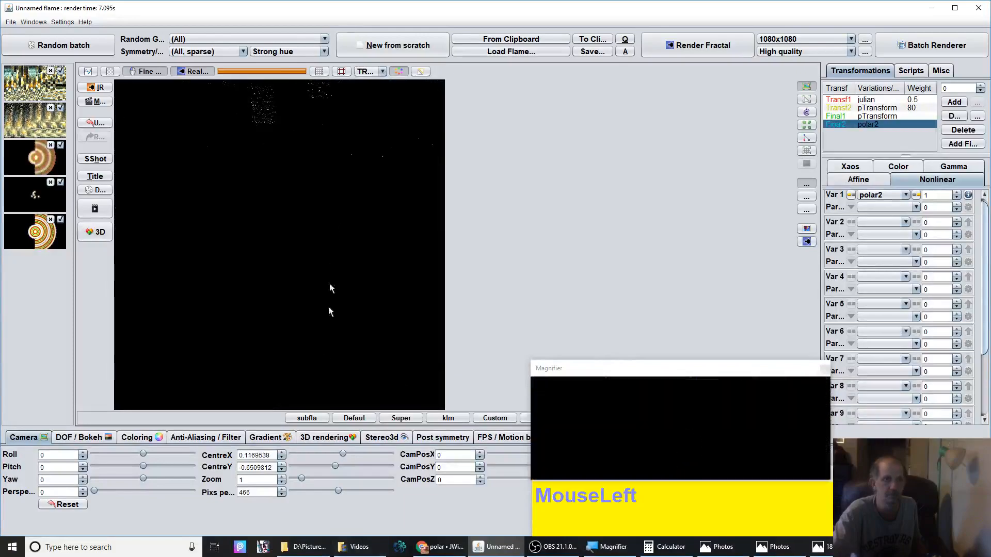
left_click_drag(333, 503, 304, 457)
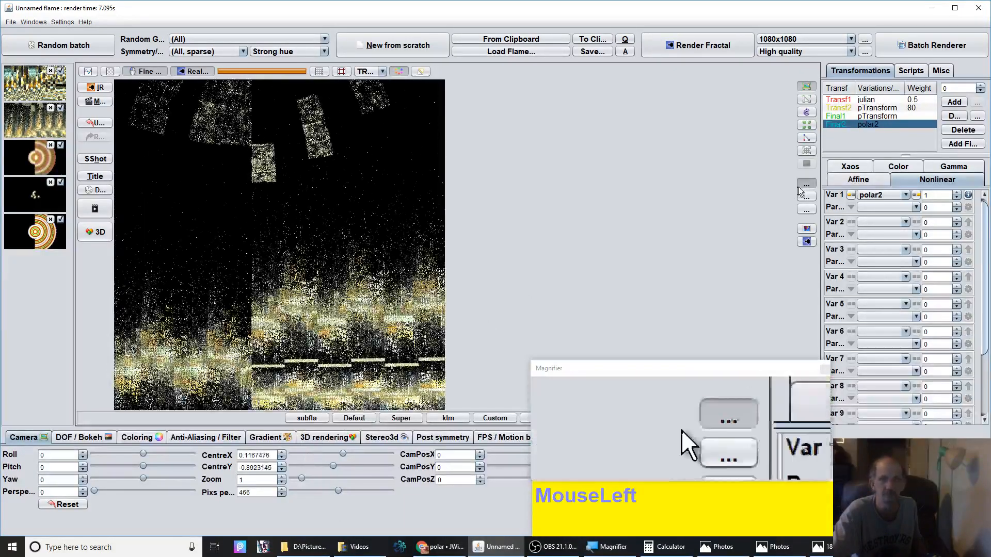